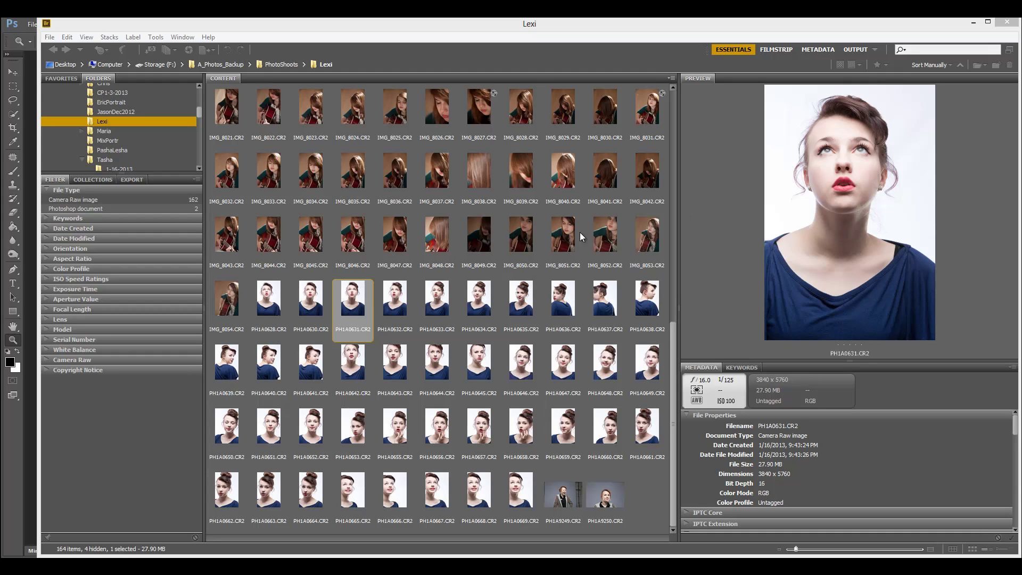
- Open the raw portrait PH1A0631.CR2 in Camera Raw, inspect the facial skin up close, and return the view to 25%
double_click(349, 309)
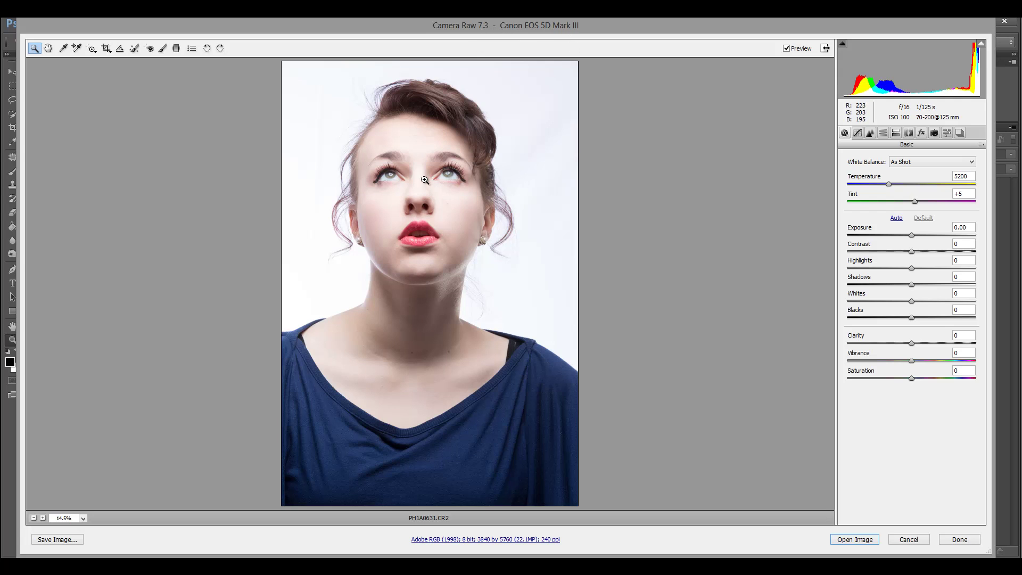
drag(401, 180, 472, 247)
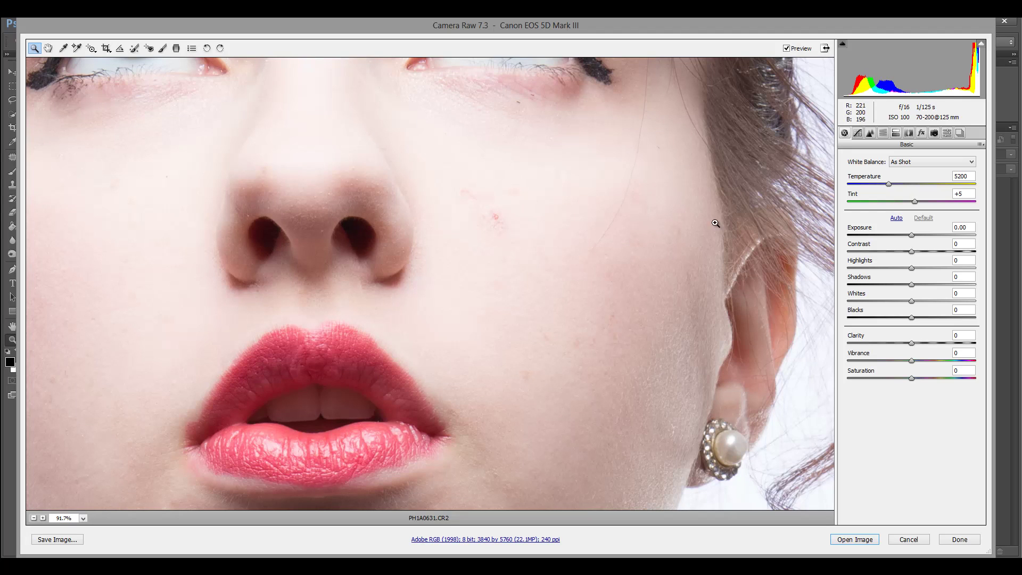
right_click(603, 246)
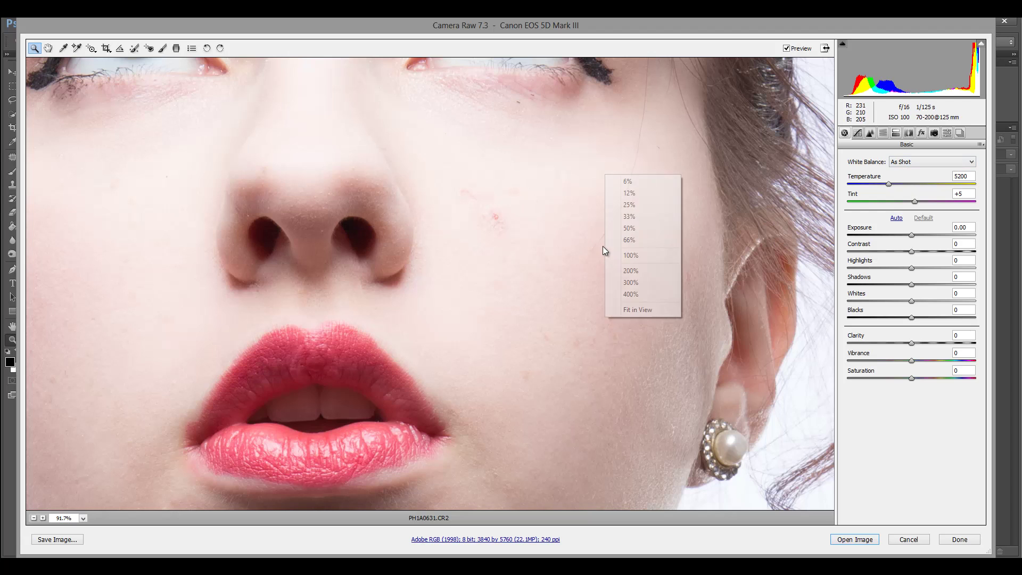
click(652, 205)
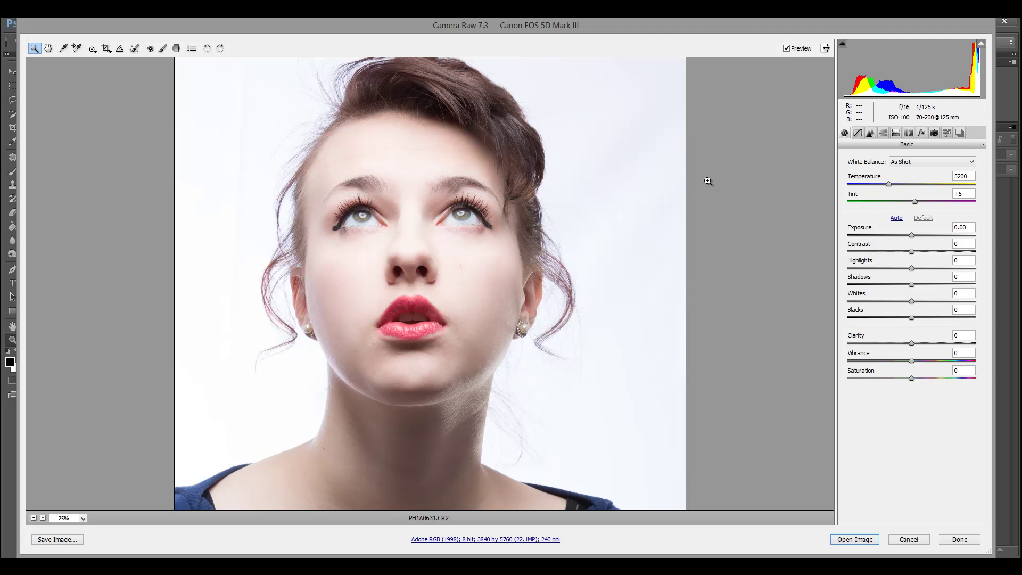
- Enable lens profile corrections after comparing the portrait with and without them, and set the distortion correction amount to 0
click(908, 133)
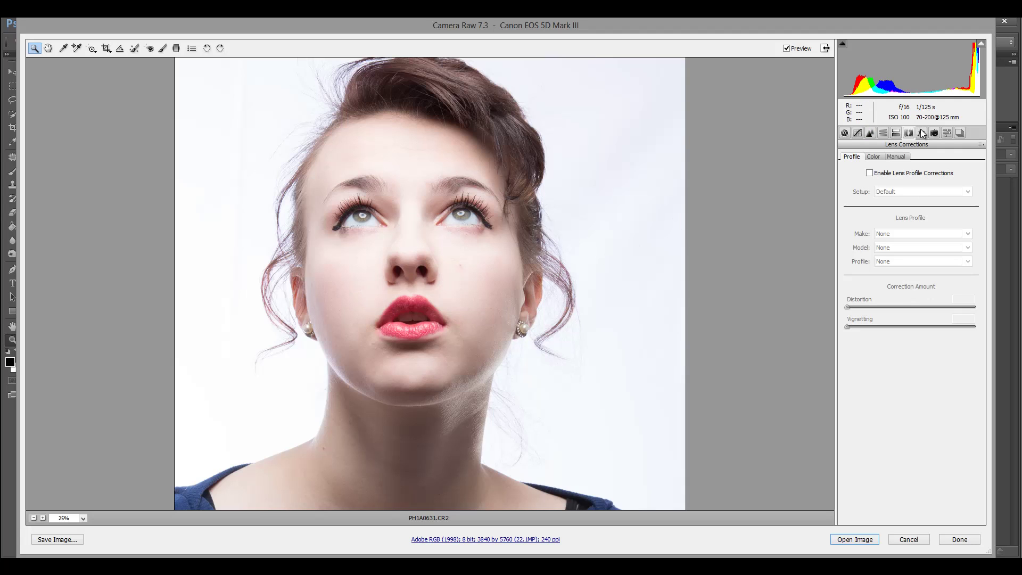
click(869, 174)
click(870, 174)
click(870, 174)
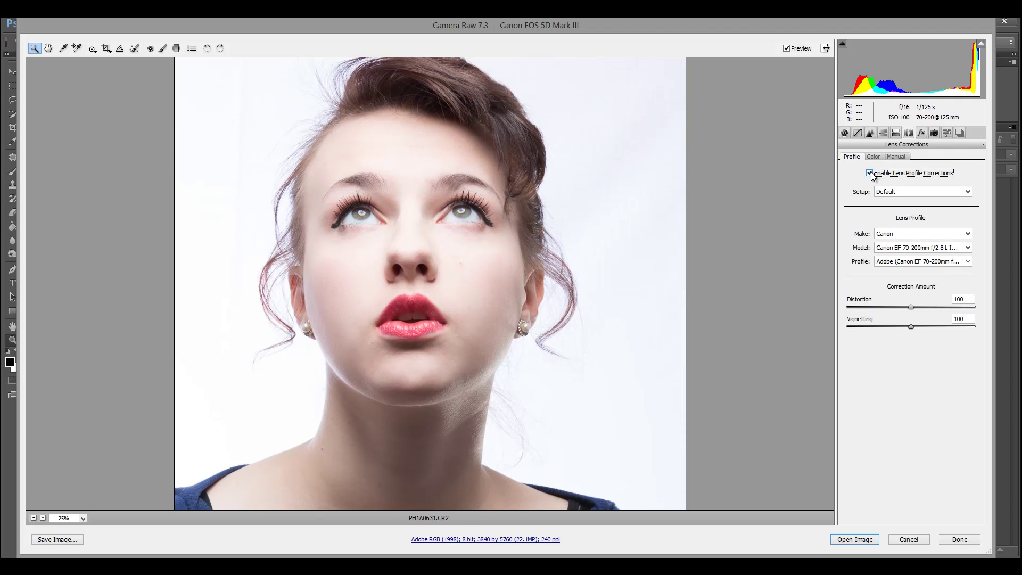
click(870, 174)
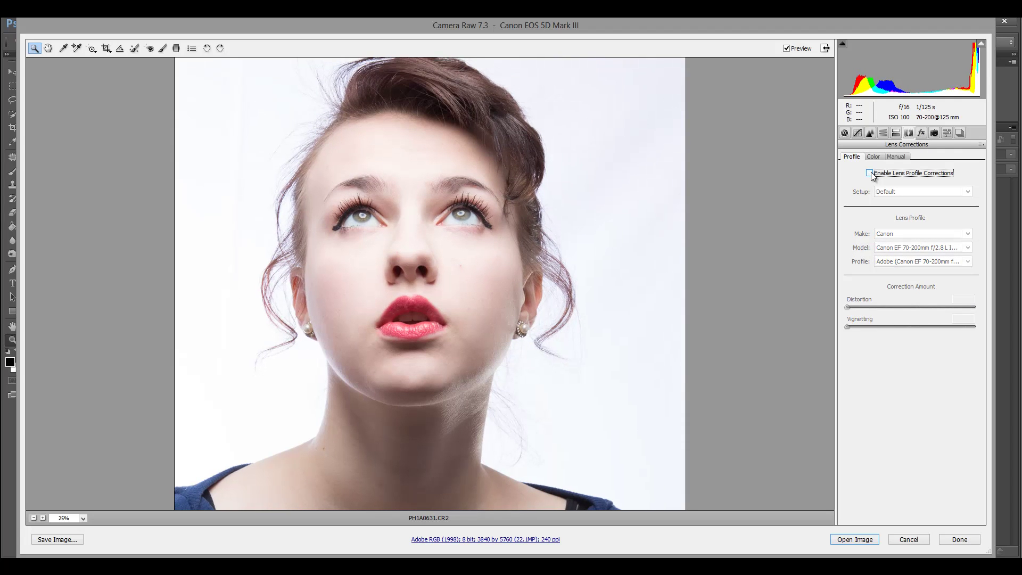
click(869, 173)
click(870, 174)
click(870, 174)
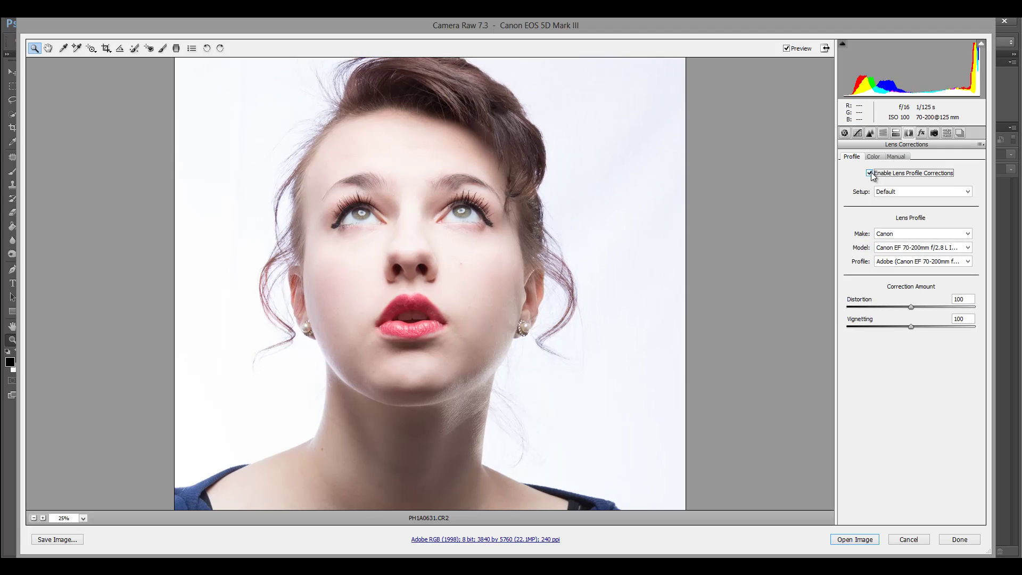
click(870, 174)
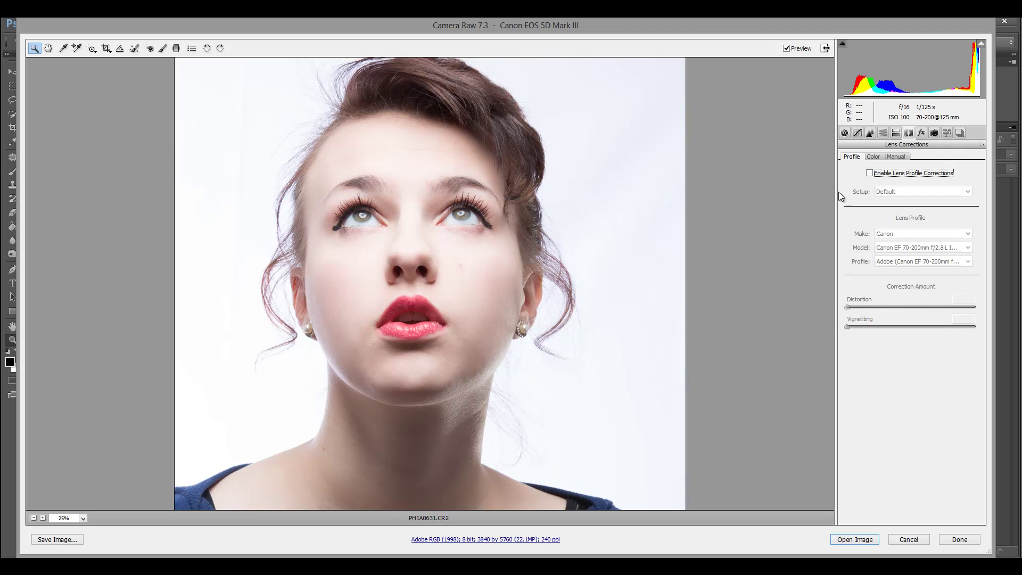
click(870, 173)
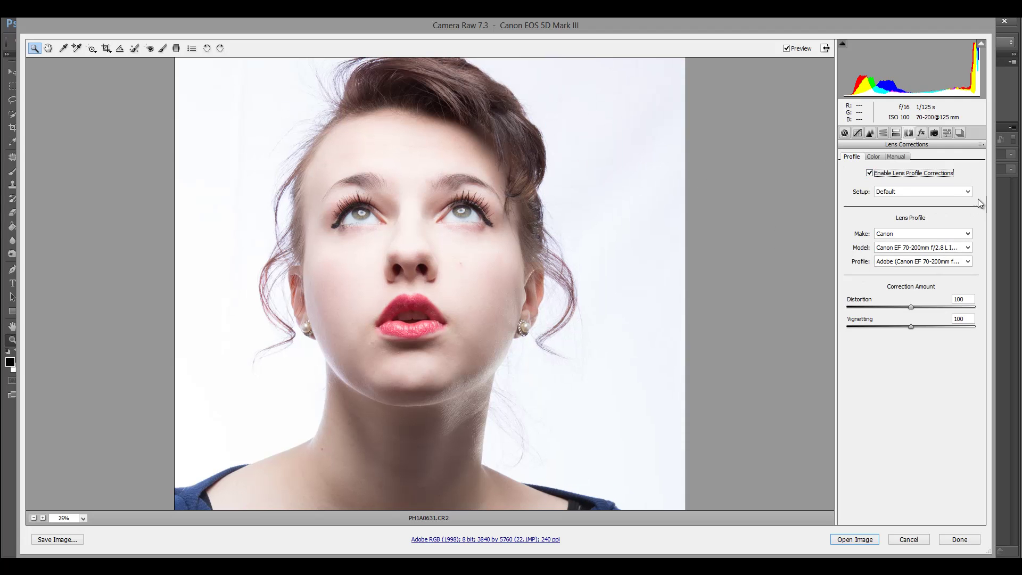
drag(911, 306, 830, 307)
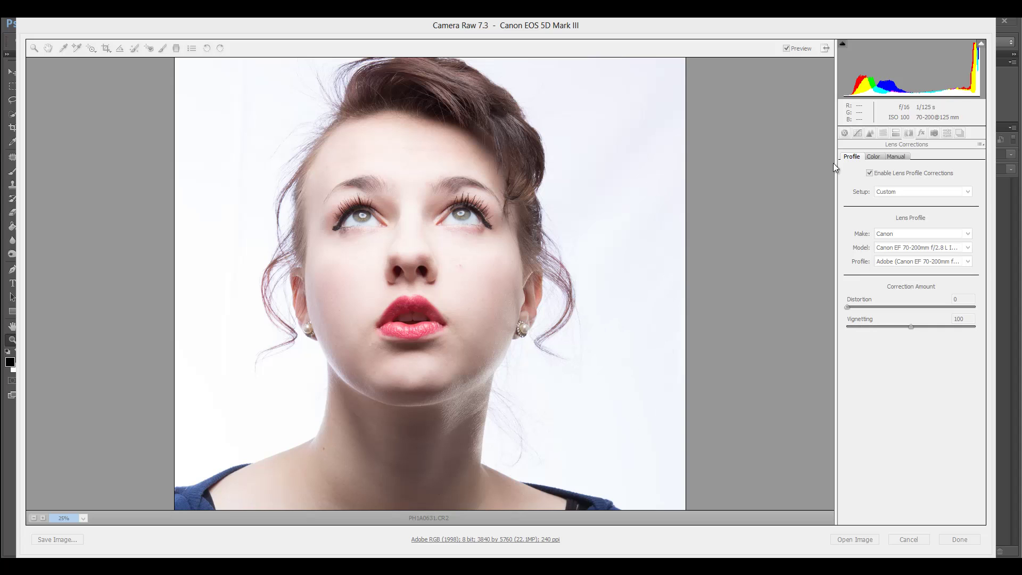
click(843, 180)
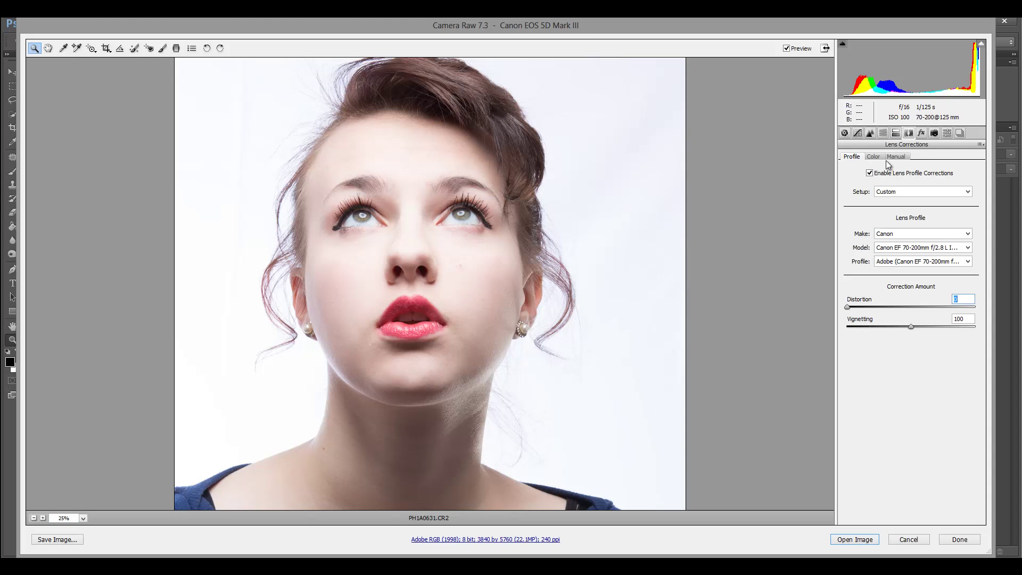
- Lower the portrait's exposure to -0.55 and raise the highlights to +8
click(845, 134)
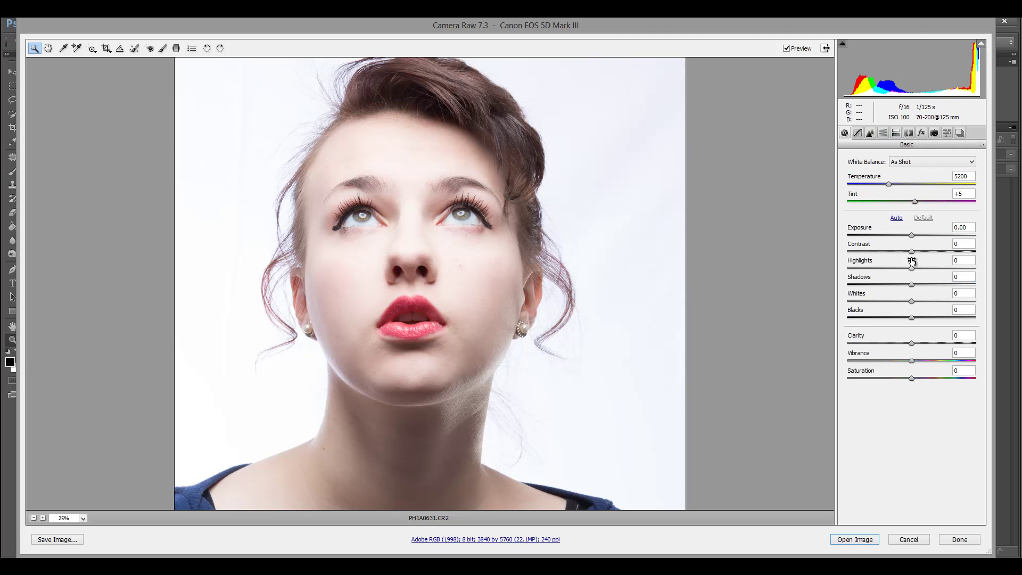
drag(911, 236, 917, 267)
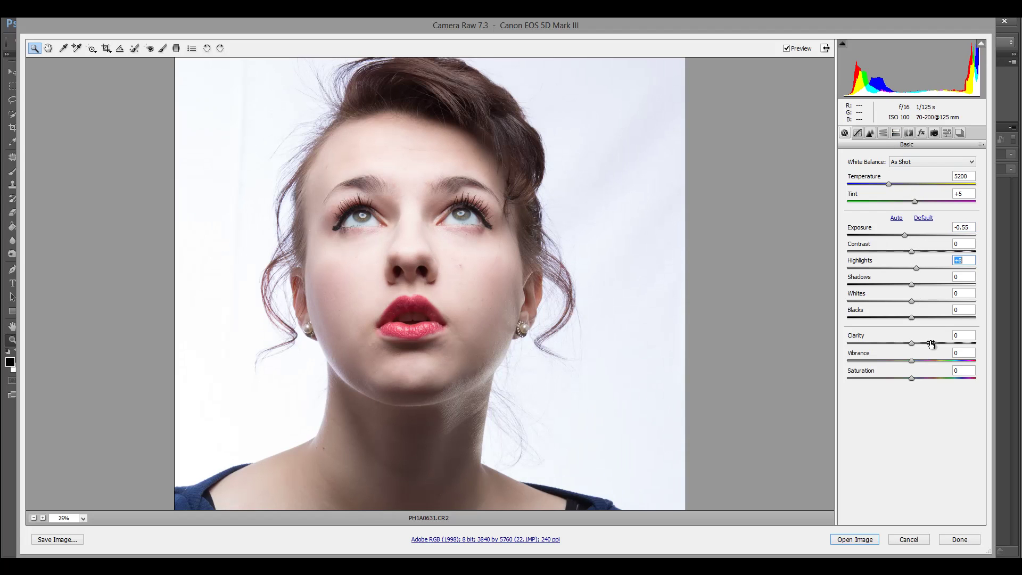
- Try the oranges luminance at -100 on the skin tones, and settle on +10
click(882, 133)
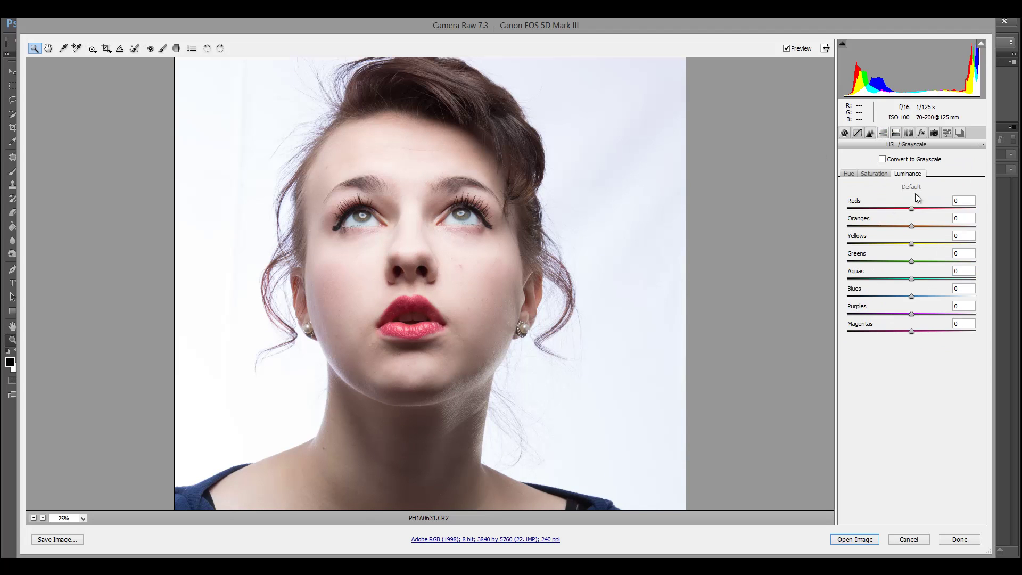
drag(913, 226, 798, 232)
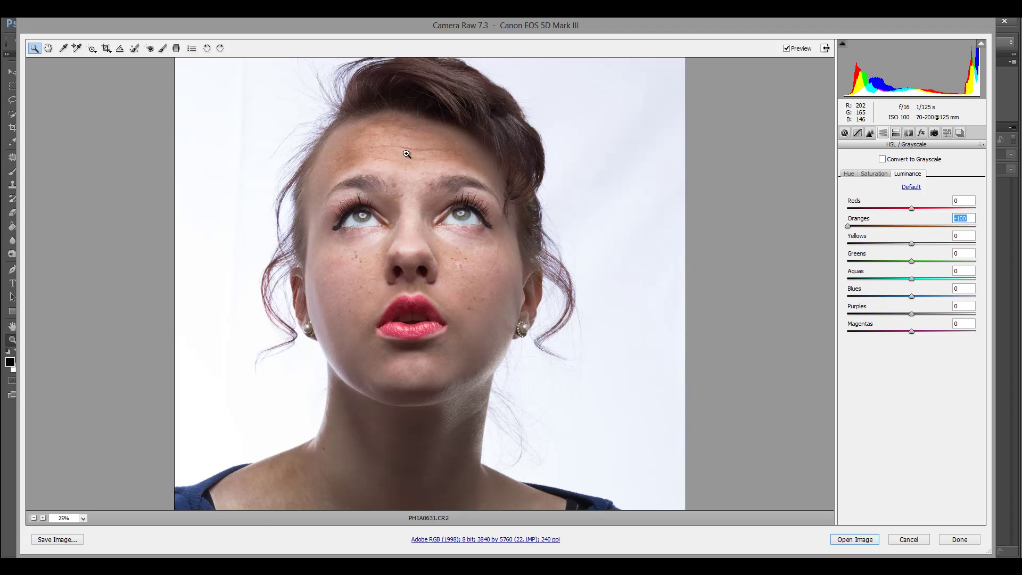
drag(870, 231, 924, 229)
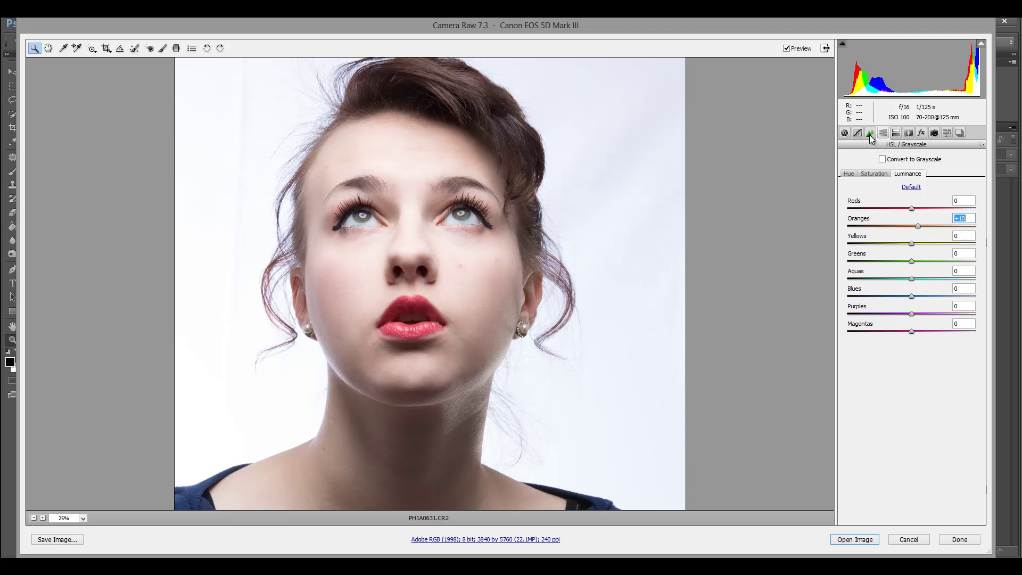
- Sharpen the portrait with amount 109, detail 20 and masking 8, judging the effect on the skin beside the nose
click(856, 133)
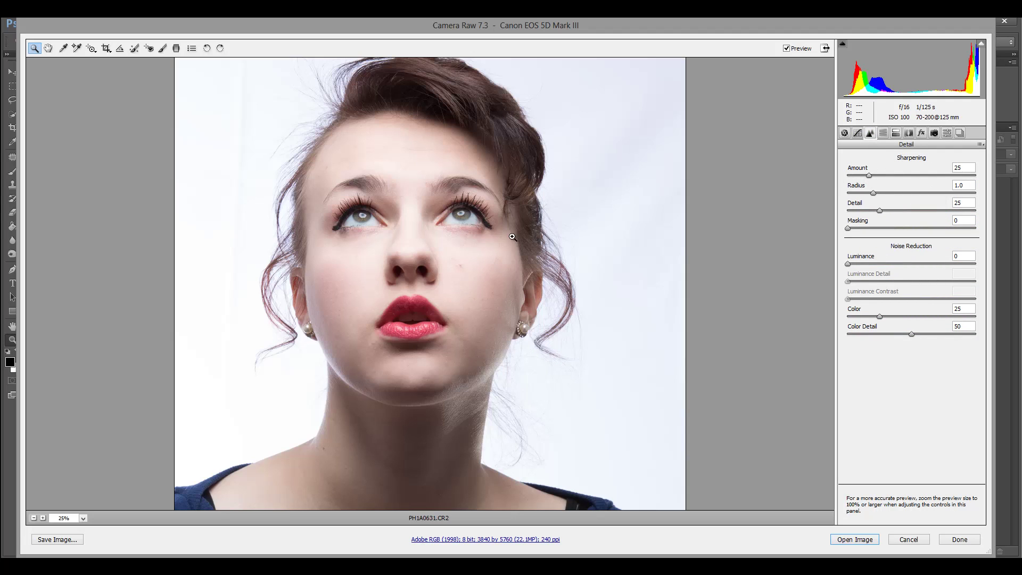
drag(405, 211, 470, 249)
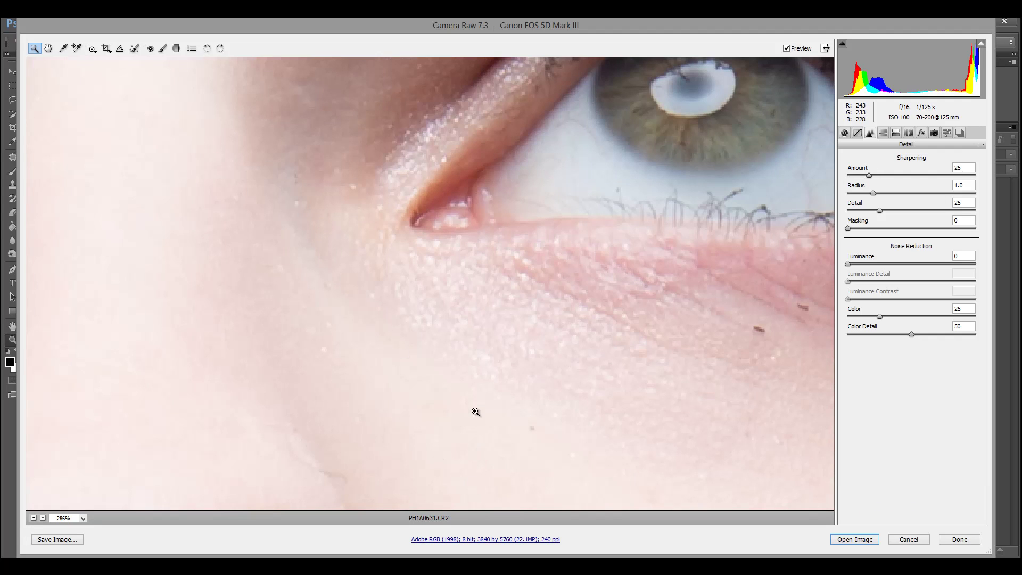
drag(445, 361, 474, 207)
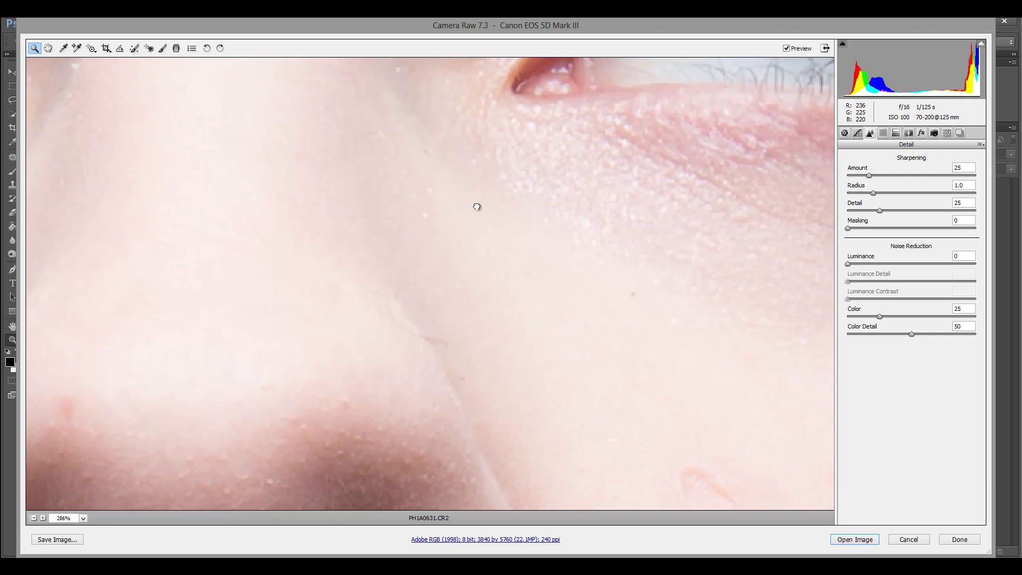
drag(869, 175, 990, 180)
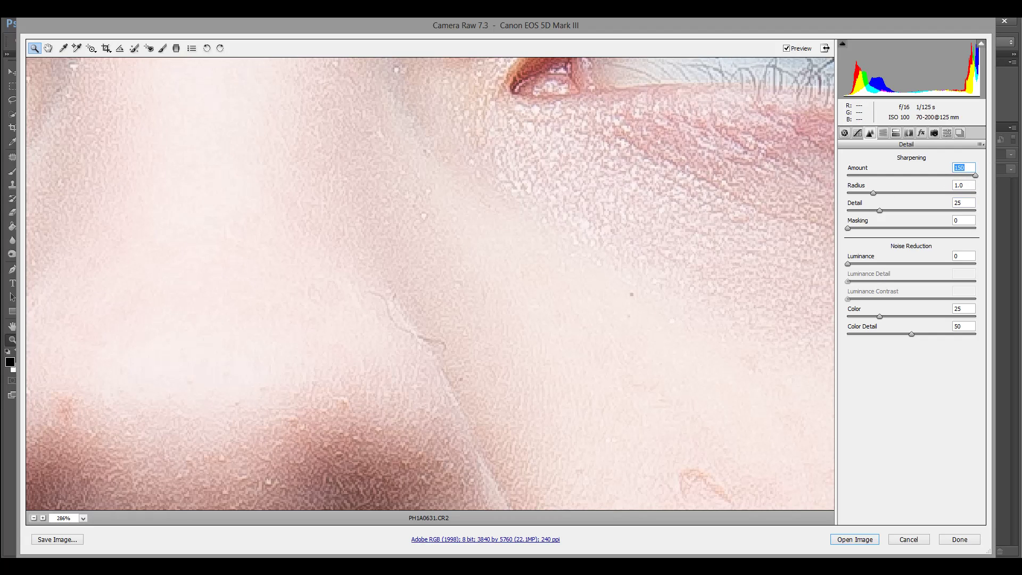
key(Return)
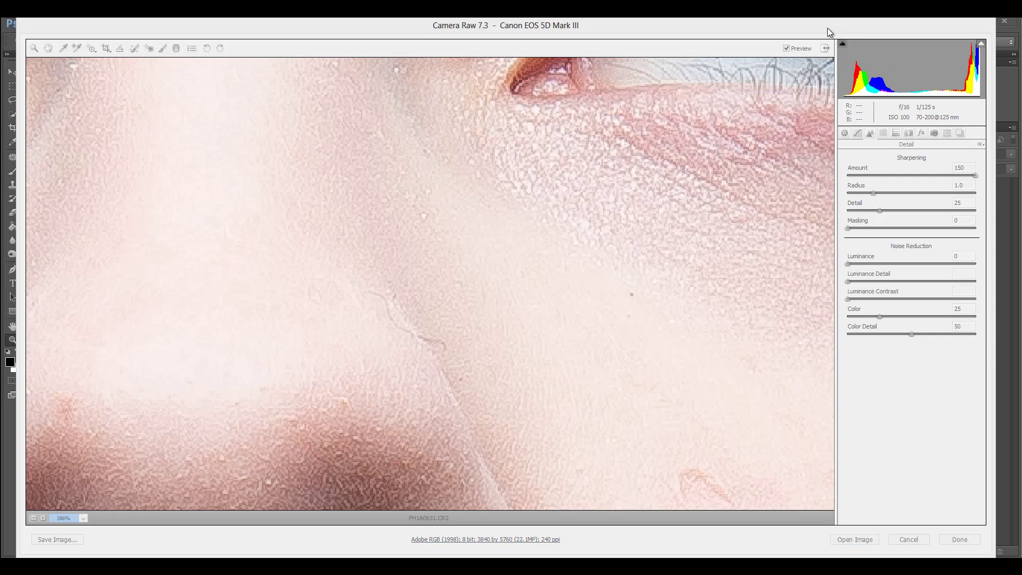
drag(969, 177, 942, 177)
drag(880, 211, 858, 228)
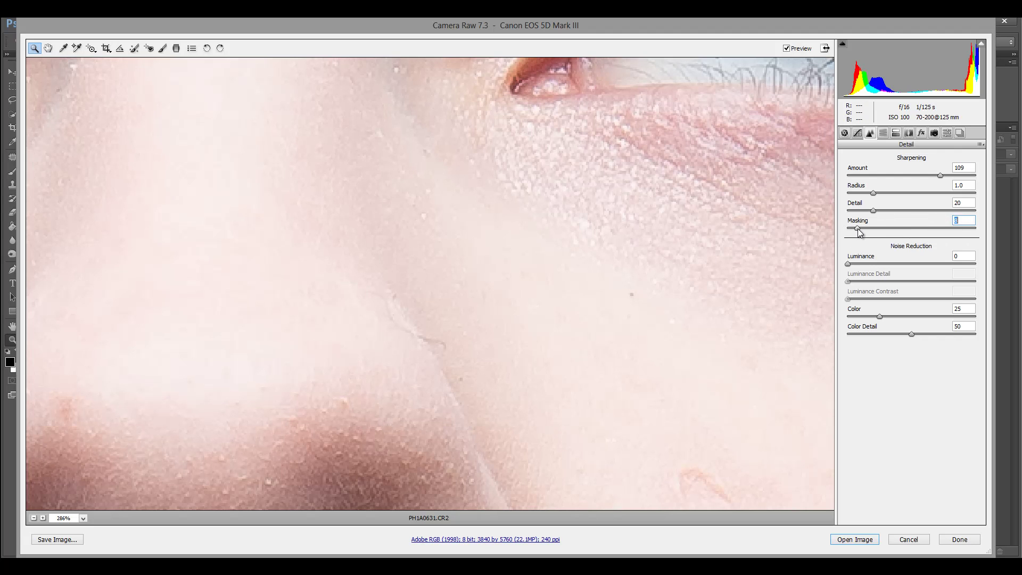
- Set the luminance noise reduction to 15 and the sharpening amount to 119, and check the whole face at 25%
drag(847, 263, 855, 263)
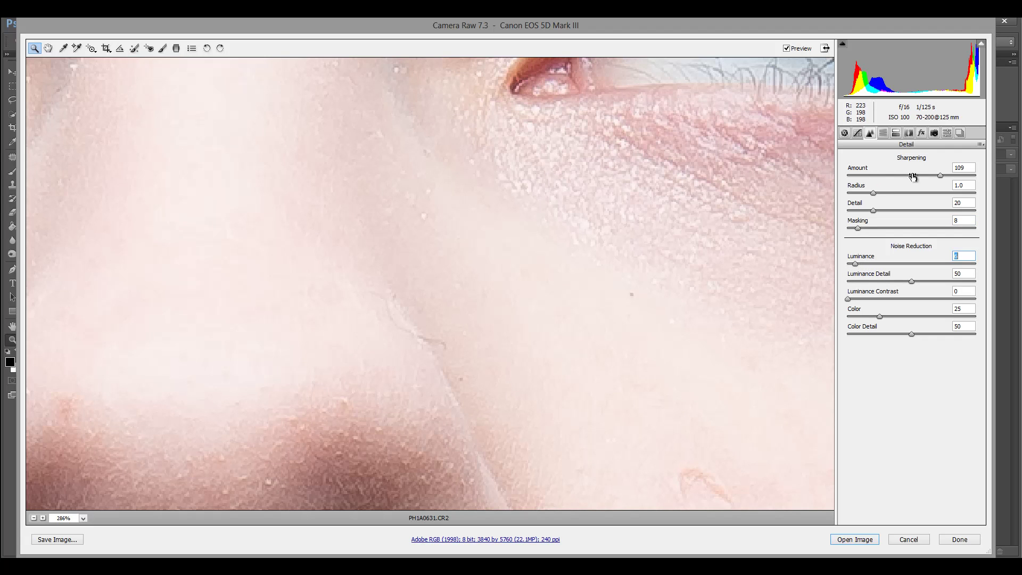
drag(940, 175, 991, 177)
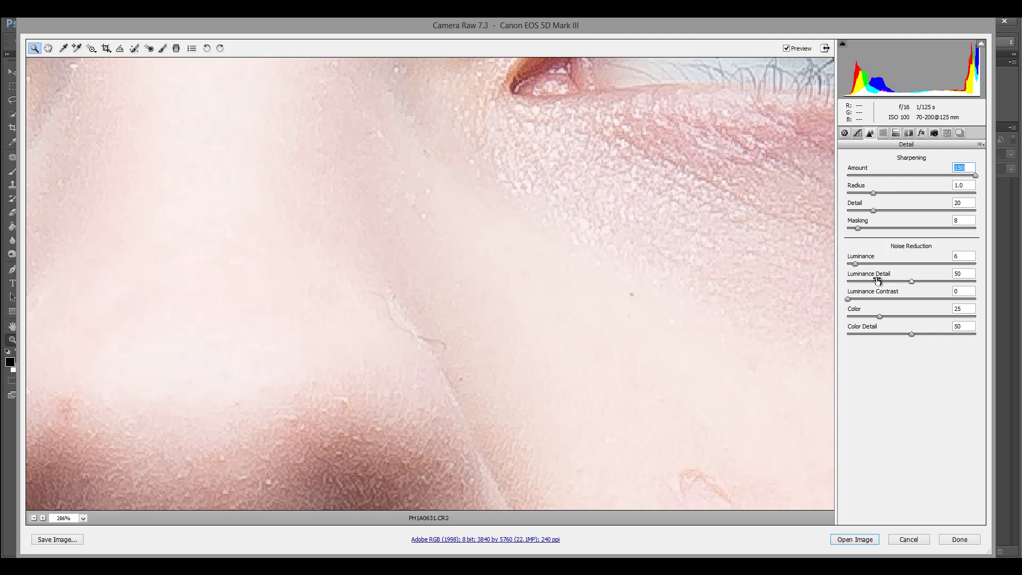
drag(855, 263, 947, 264)
drag(864, 266, 855, 270)
drag(975, 176, 949, 177)
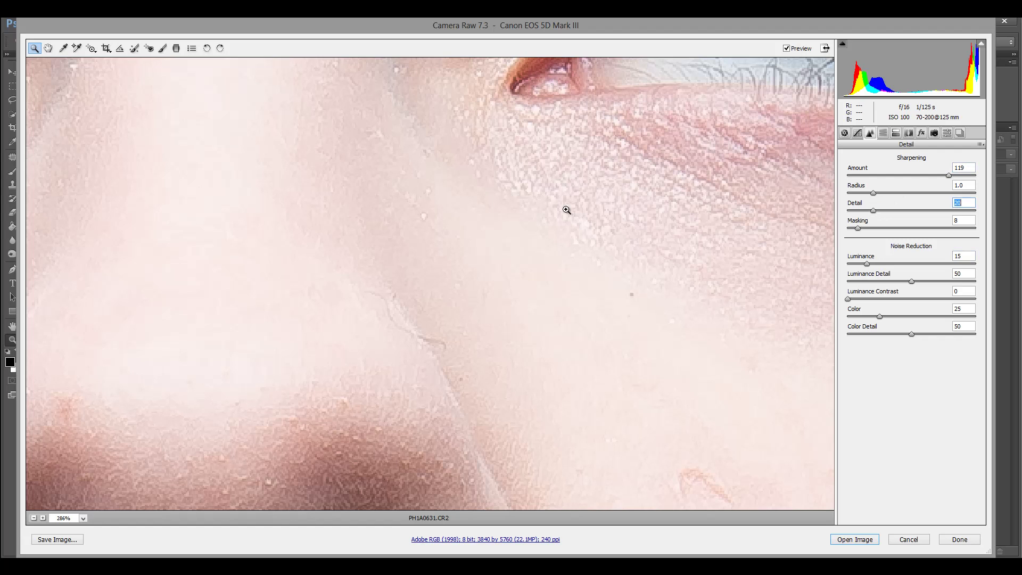
right_click(522, 199)
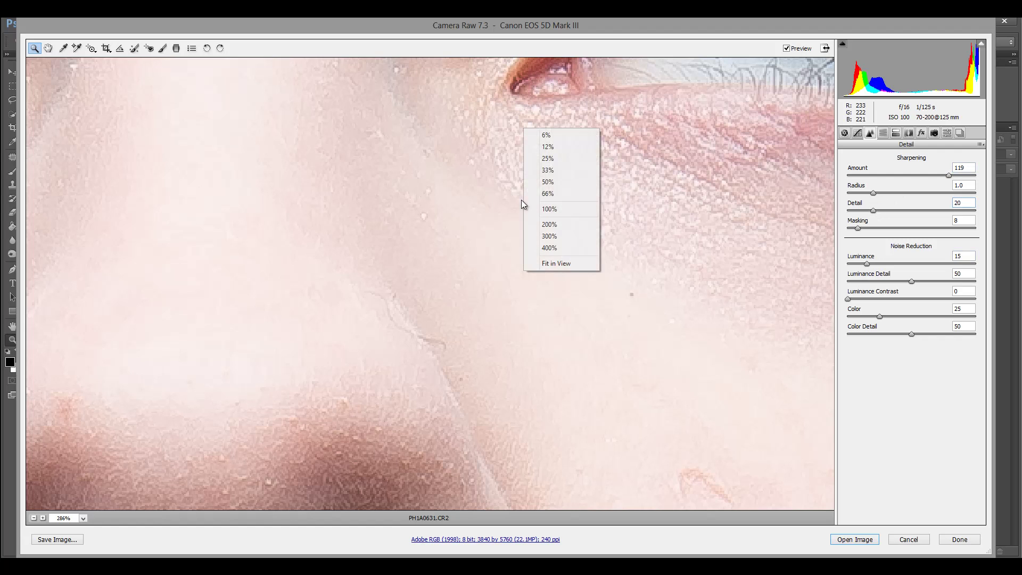
click(563, 158)
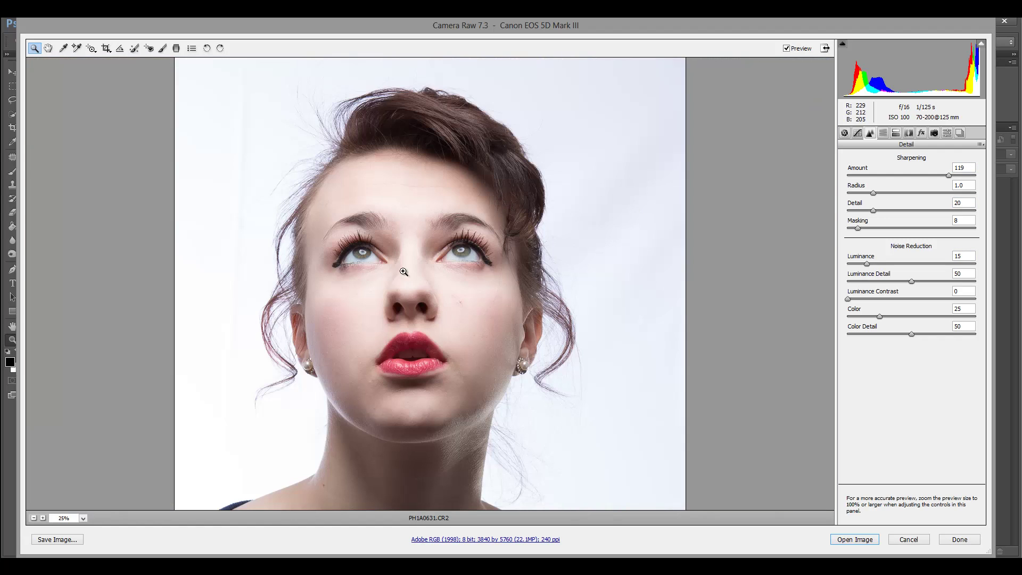
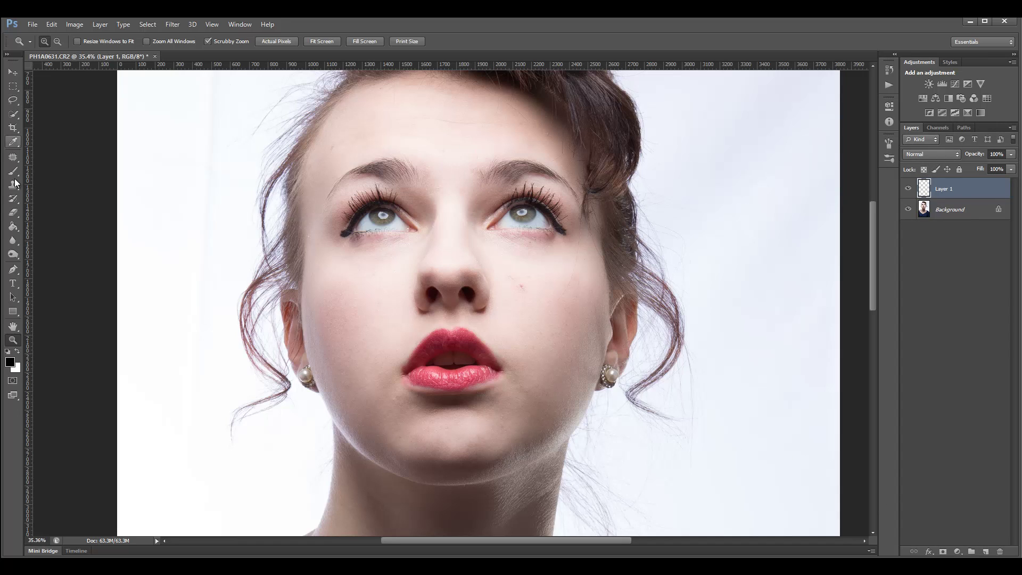
- Remove the red blemishes on the cheek beside the nose on Layer 1 with the content-aware Spot Healing Brush, sampling all layers
click(14, 158)
click(50, 156)
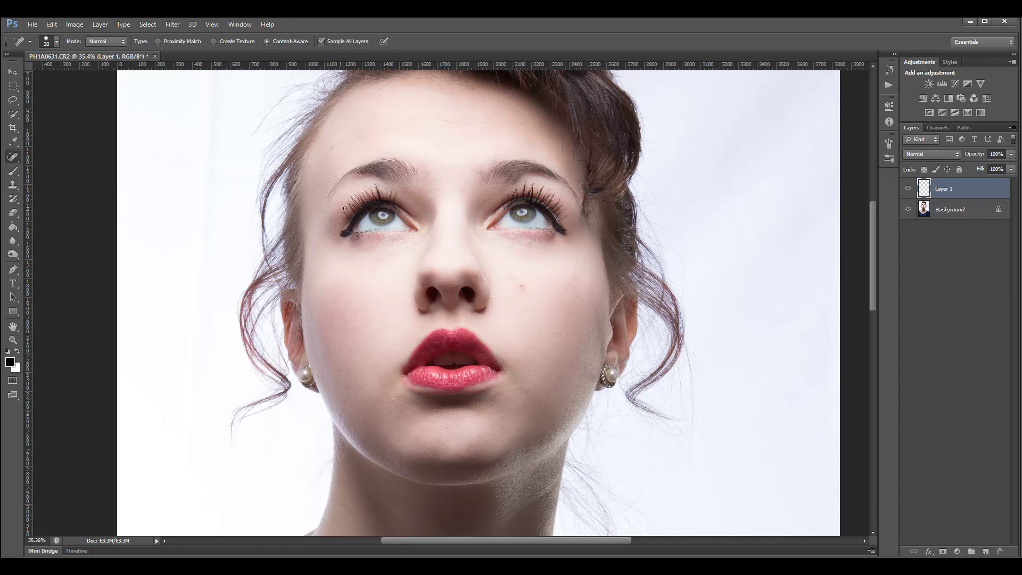
alt+scroll(520, 280, up, 5)
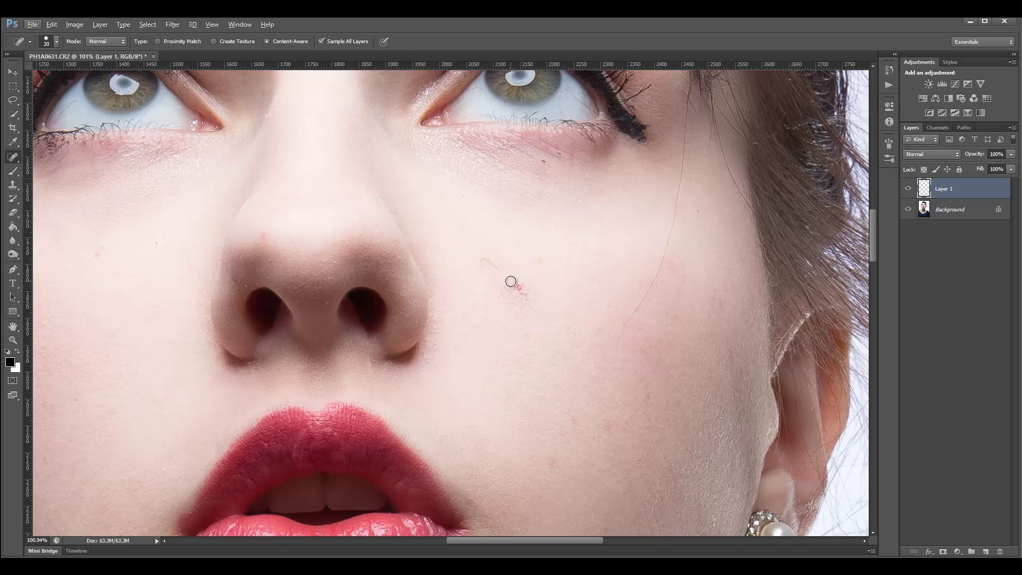
mouse_move(510, 281)
mouse_down()
mouse_move(517, 293)
mouse_move(495, 267)
mouse_up()
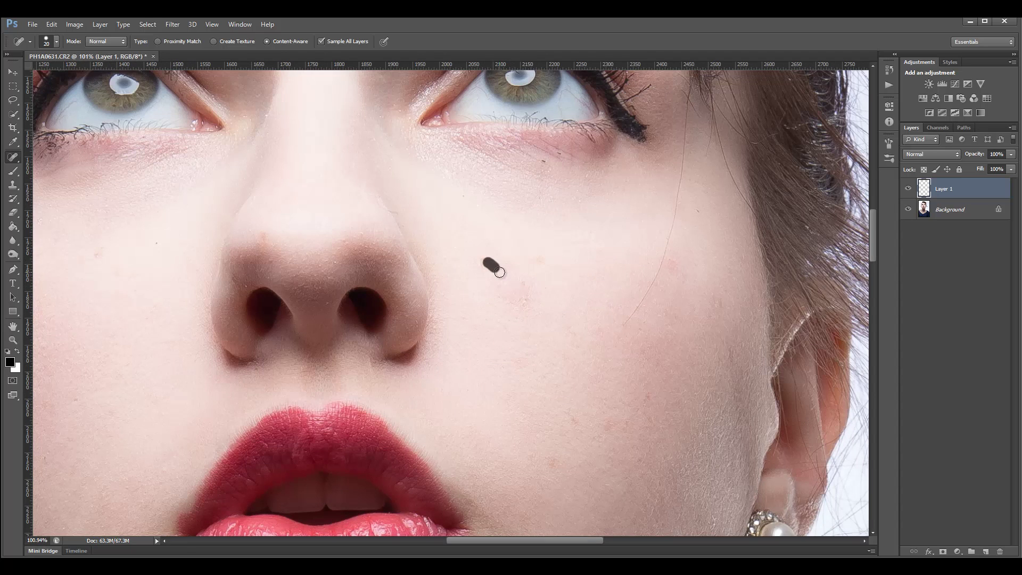
click(499, 276)
click(502, 293)
click(524, 302)
click(521, 285)
click(483, 259)
click(509, 300)
click(539, 262)
scroll(537, 283, down, 5)
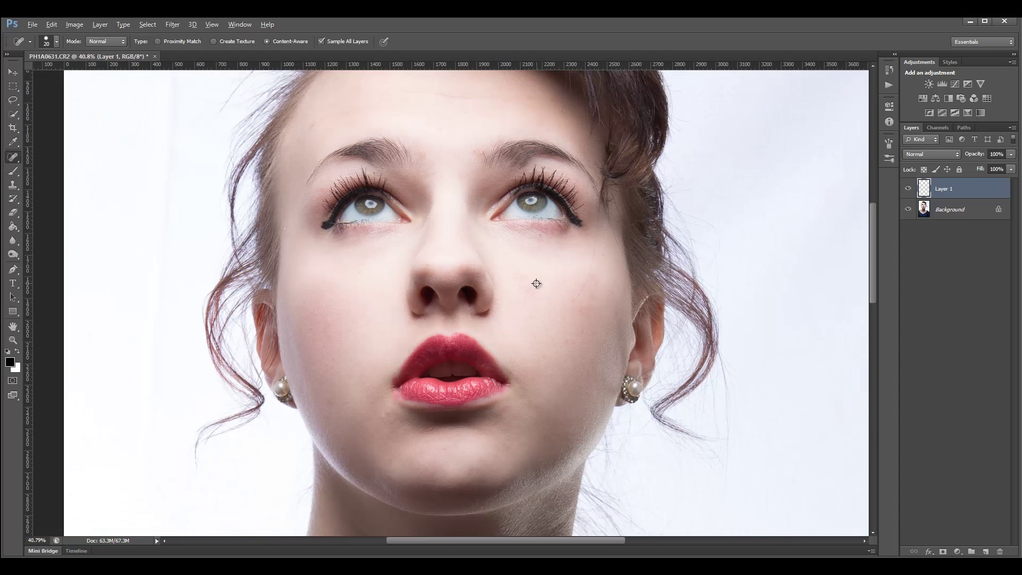
scroll(536, 283, down, 3)
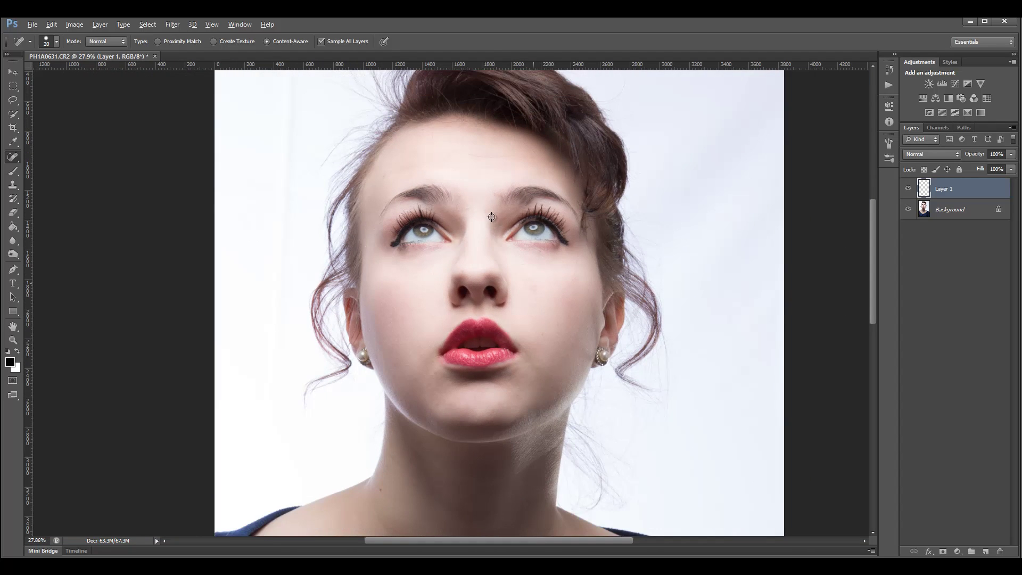
scroll(538, 227, down, 1)
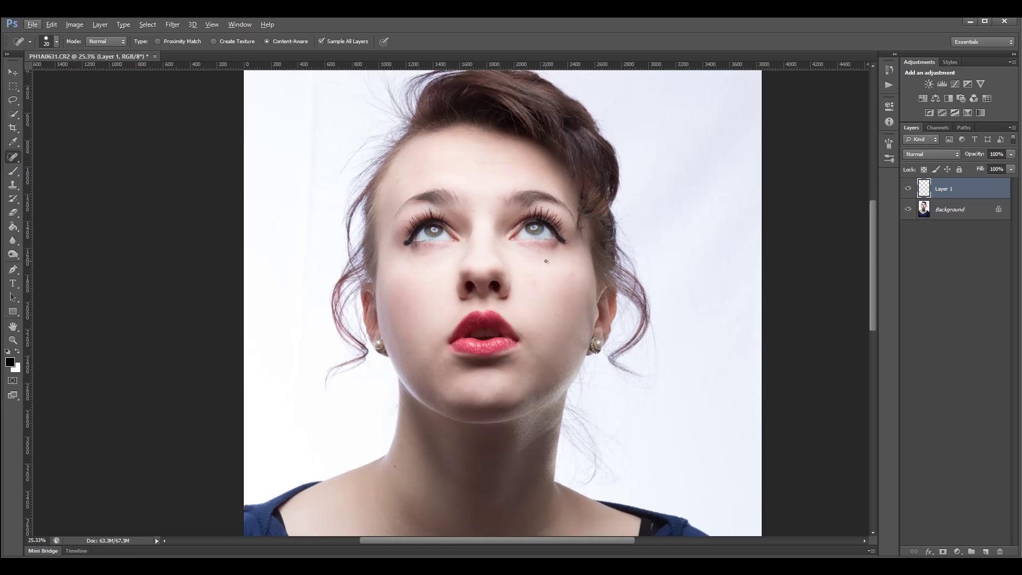
- Hide Layer 1 and duplicate the Background layer
scroll(546, 260, up, 2)
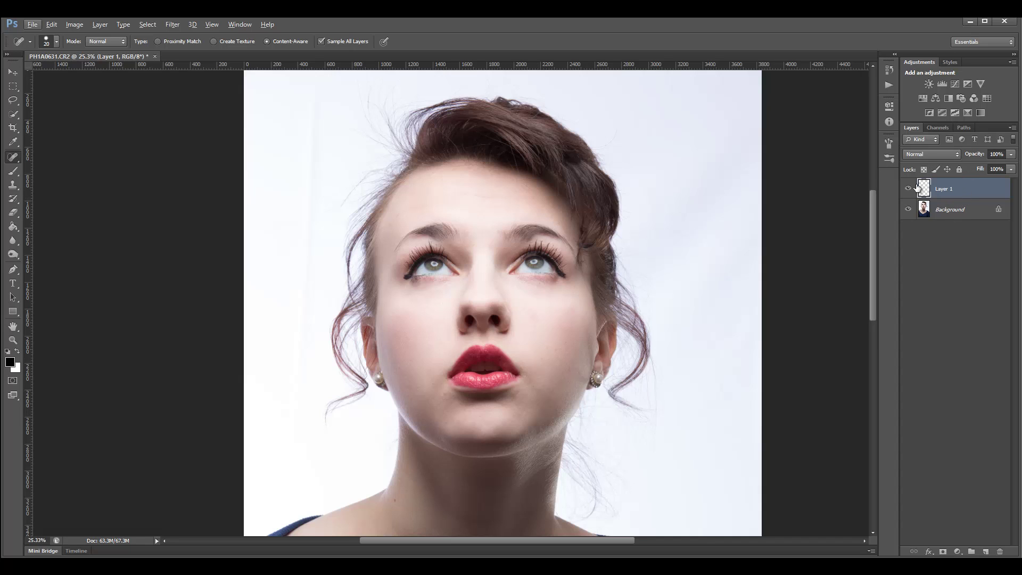
click(908, 188)
click(963, 214)
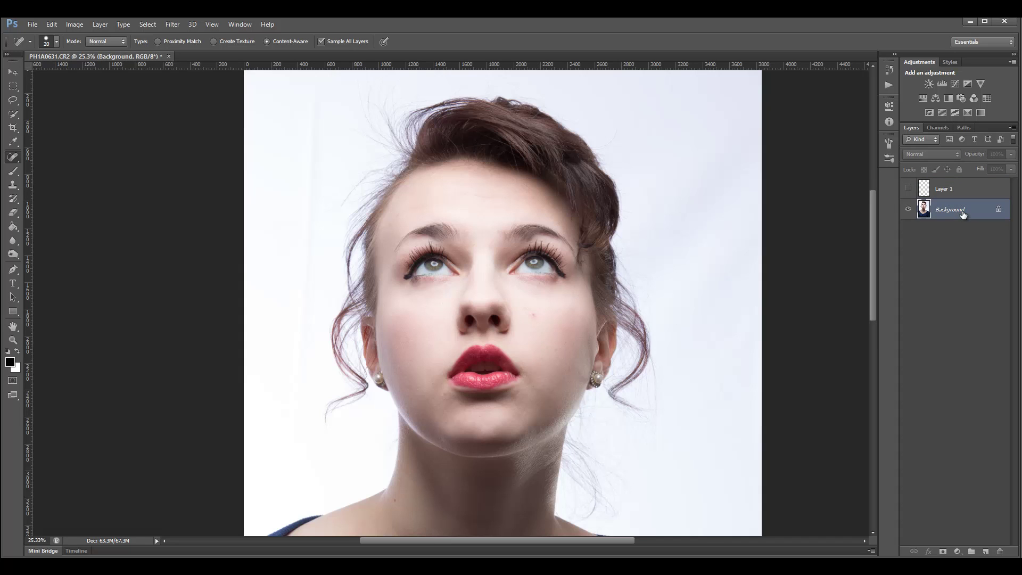
drag(963, 214, 988, 552)
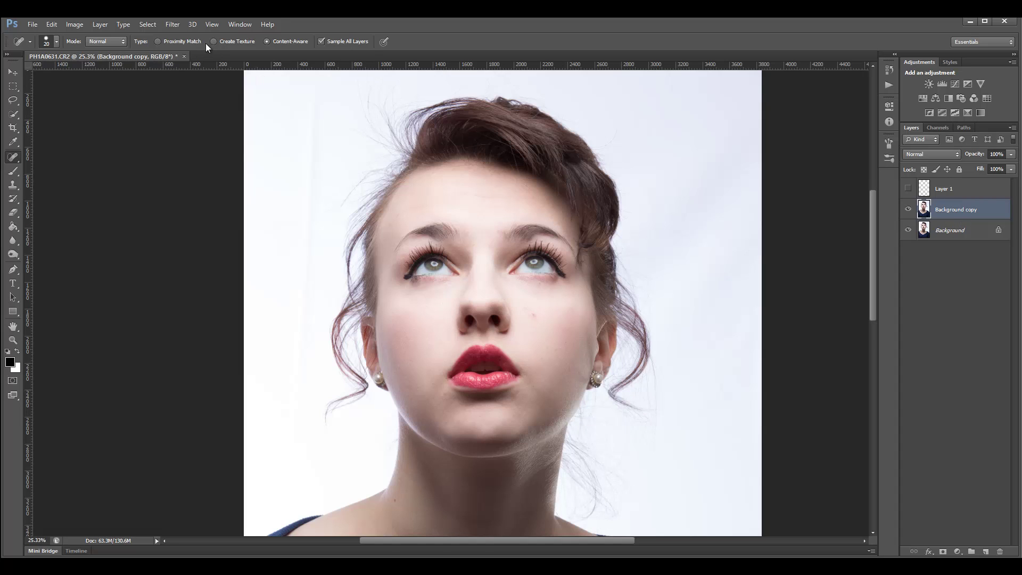
click(171, 25)
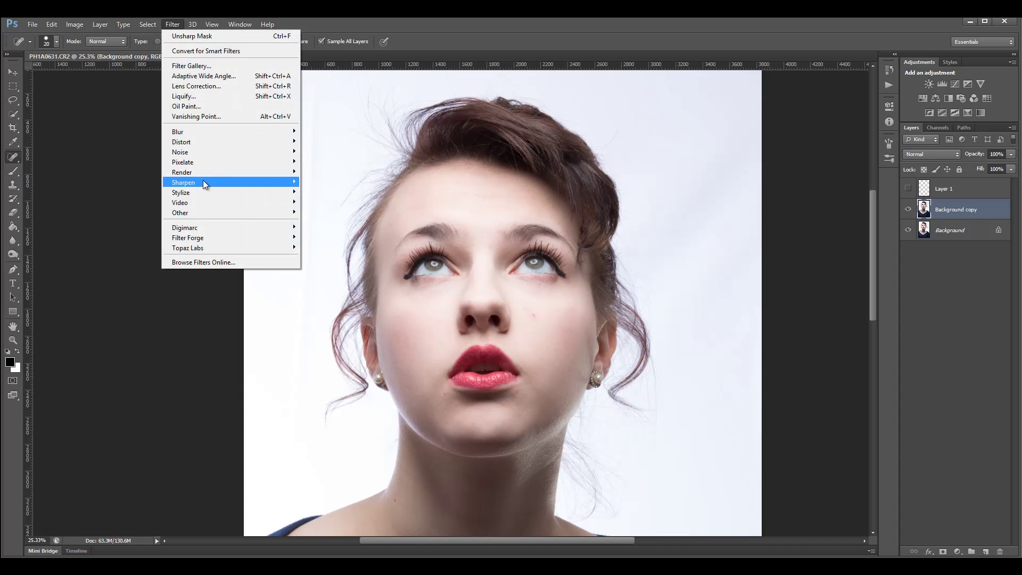
mouse_move(202, 183)
click(340, 222)
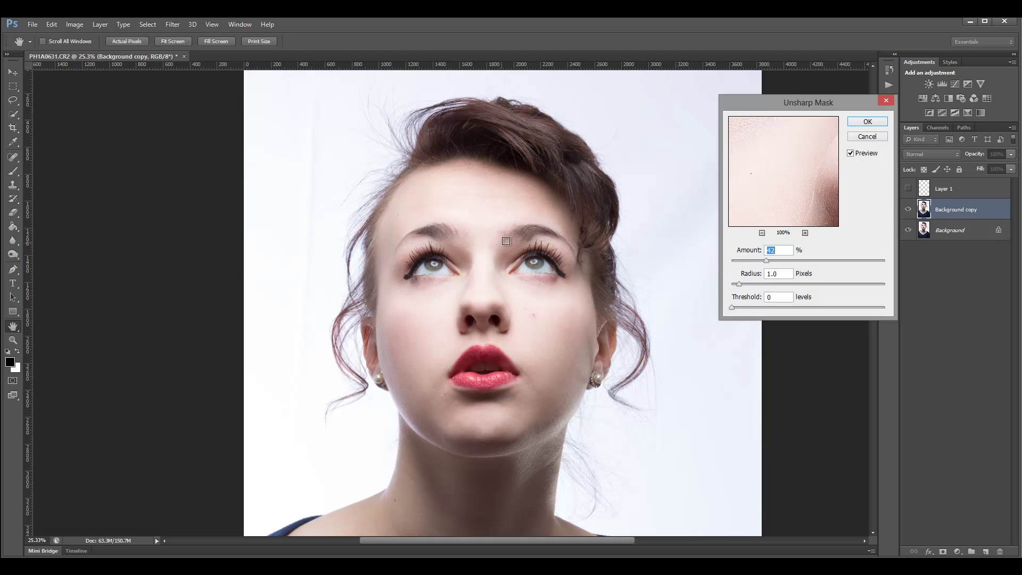
click(510, 236)
click(533, 227)
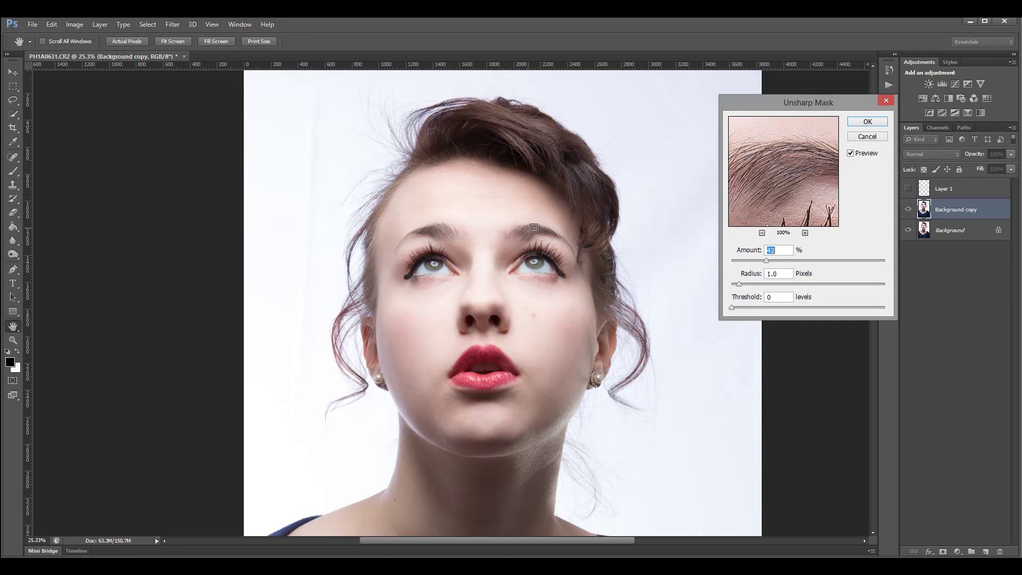
drag(811, 260, 854, 260)
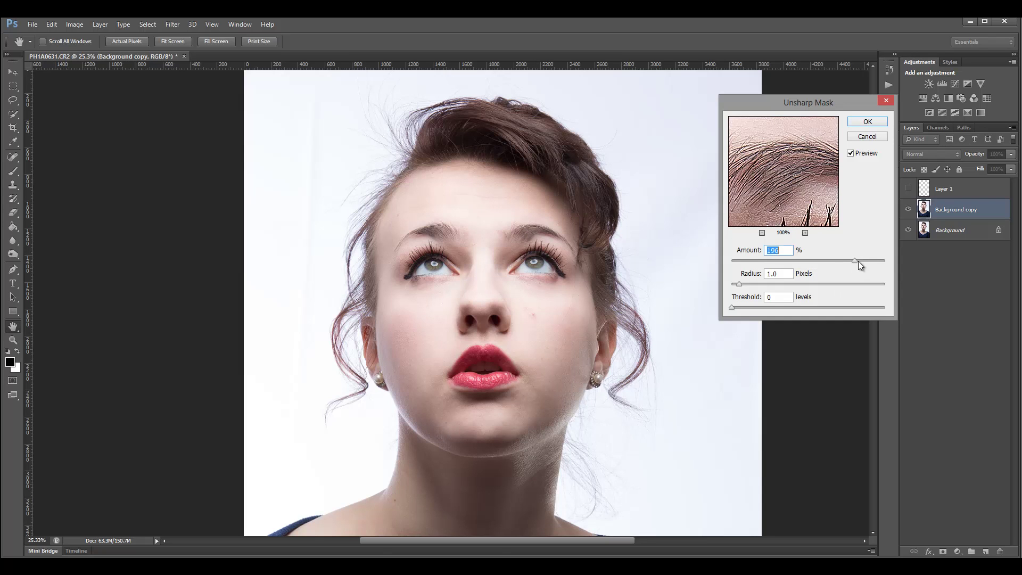
drag(858, 261, 873, 259)
drag(873, 261, 803, 261)
key(Up)
key(Up)
key(Up)
click(867, 121)
key(j)
- Start an Unsharp Mask on the Background copy and settle on an amount of 99%, judging the effect up close around the eyes
scroll(531, 242, up, 3)
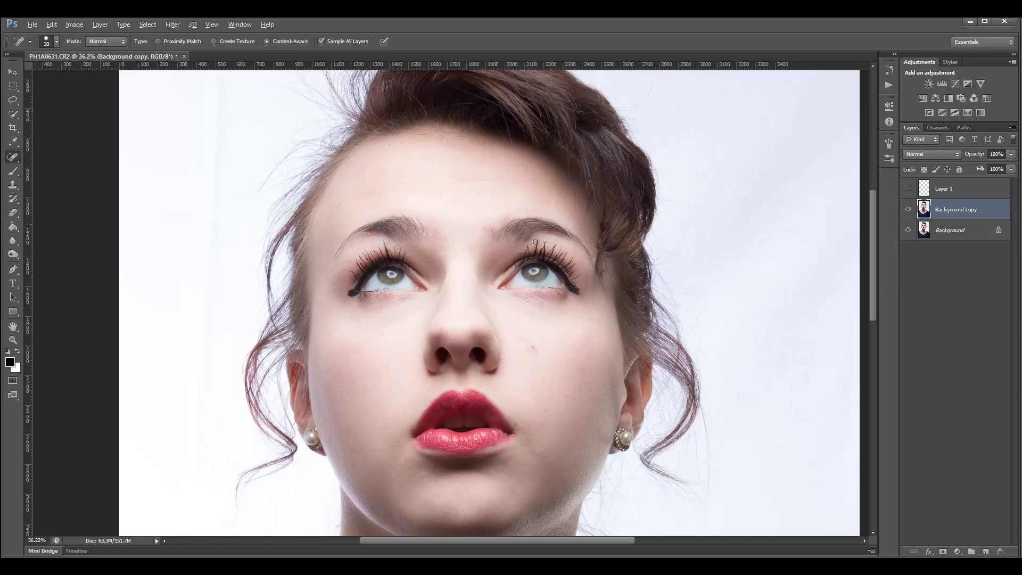
scroll(532, 249, up, 3)
scroll(533, 248, up, 1)
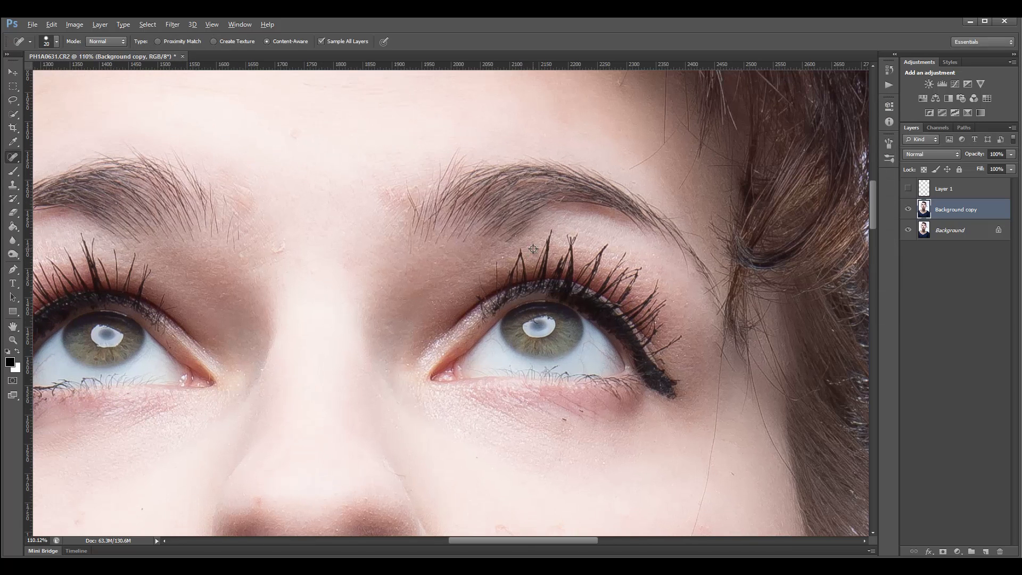
click(176, 23)
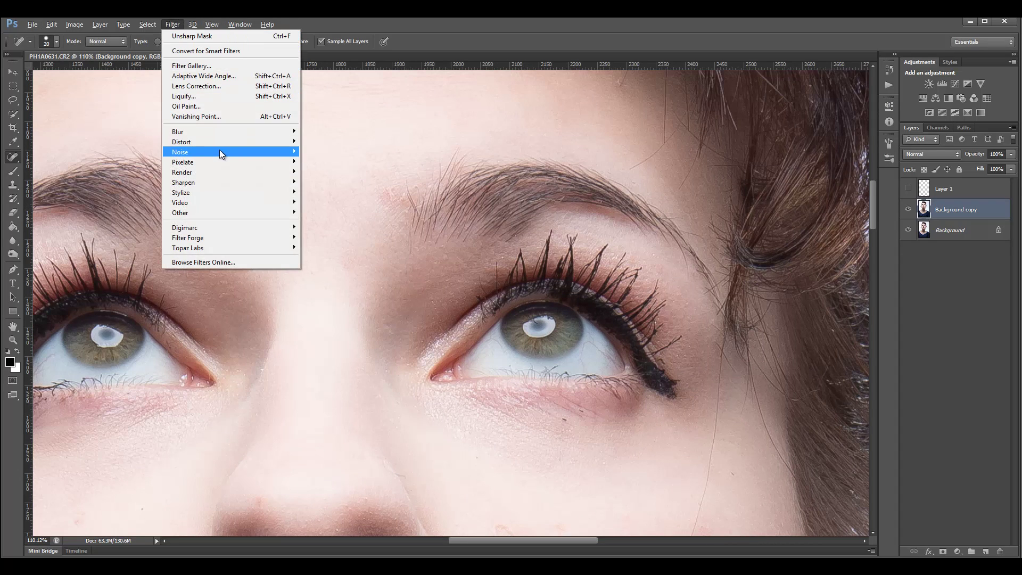
mouse_move(229, 172)
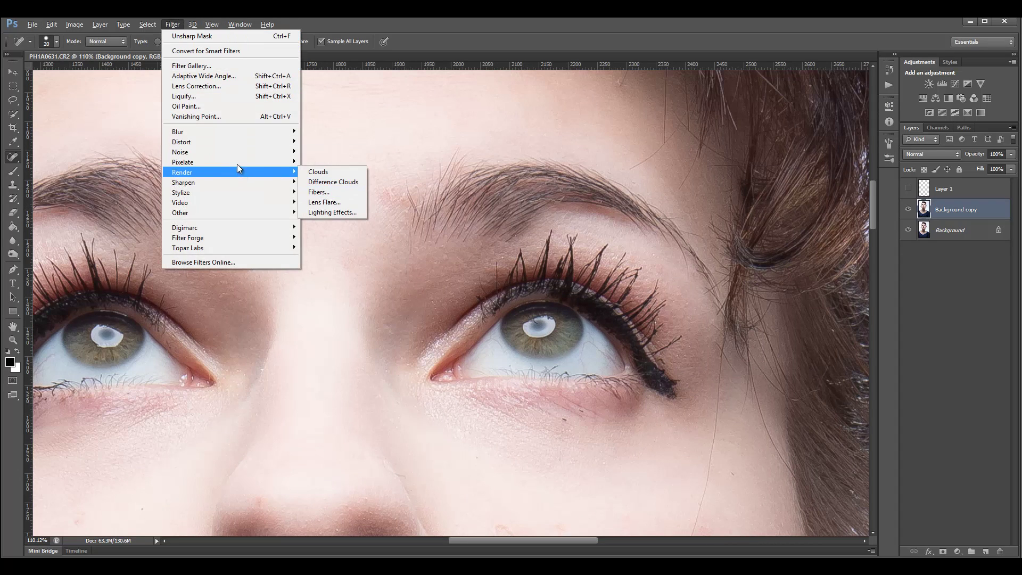
click(330, 222)
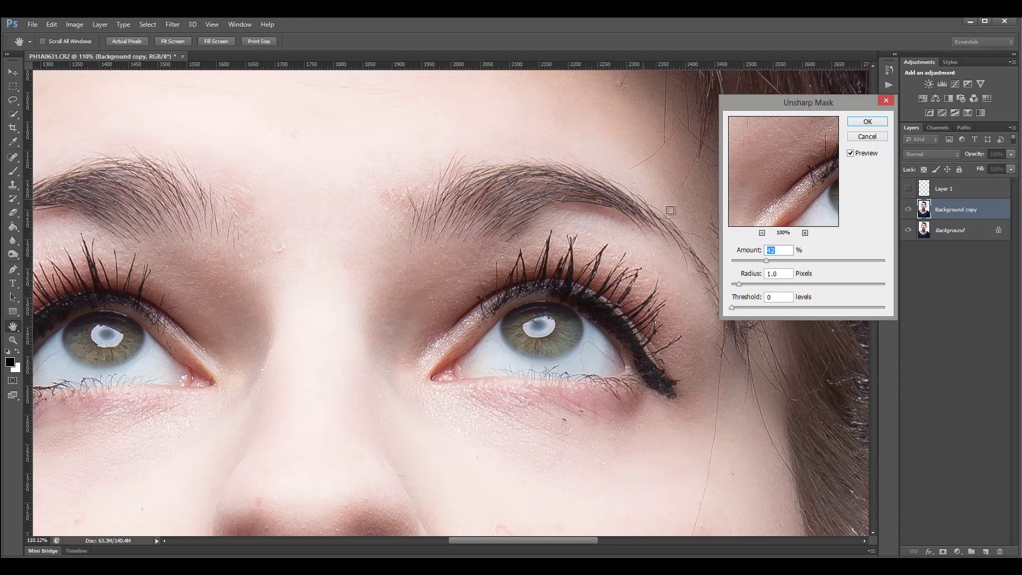
click(873, 260)
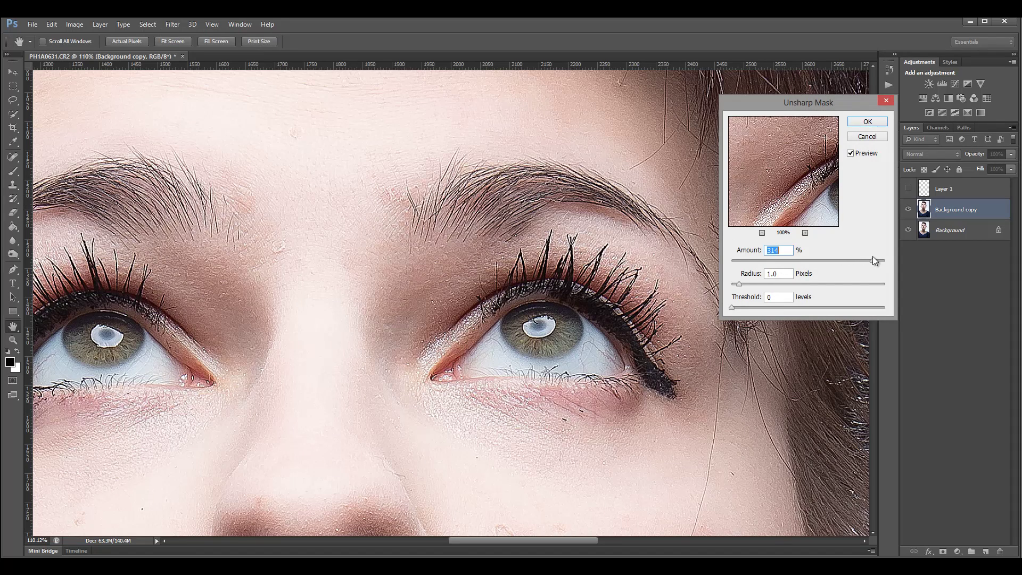
drag(871, 259, 880, 262)
drag(850, 261, 803, 262)
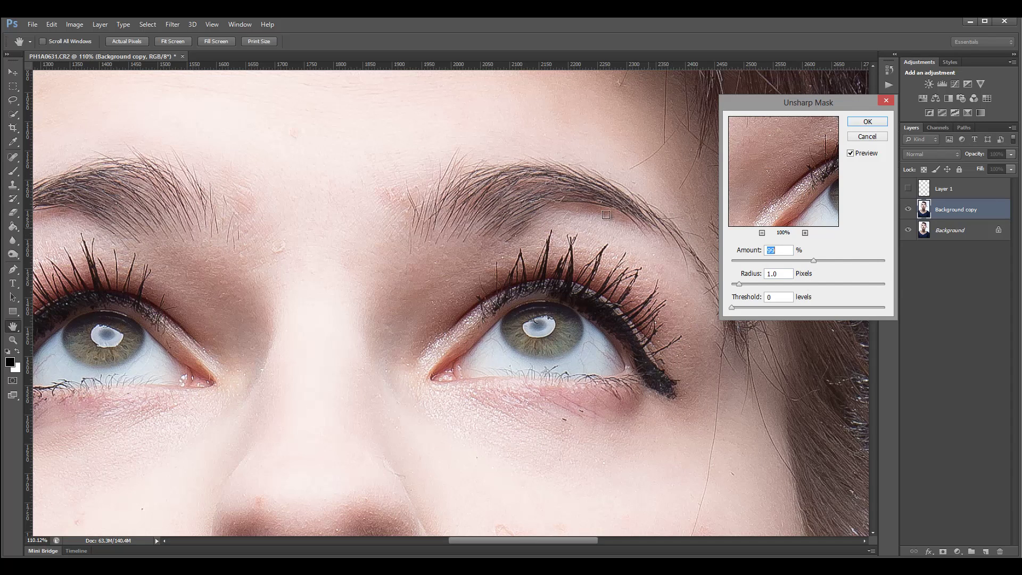
- Try a 2.1-pixel radius and a 152% amount, settle on 0.9 pixels with a slightly lower amount, and apply the Unsharp Mask
drag(743, 289, 746, 288)
key(Tab)
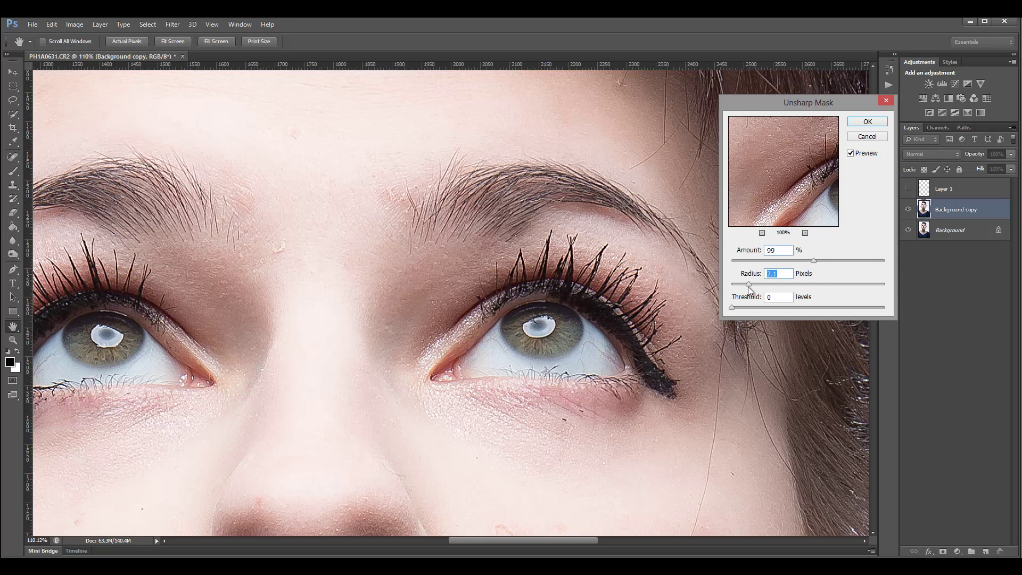
drag(813, 262, 836, 263)
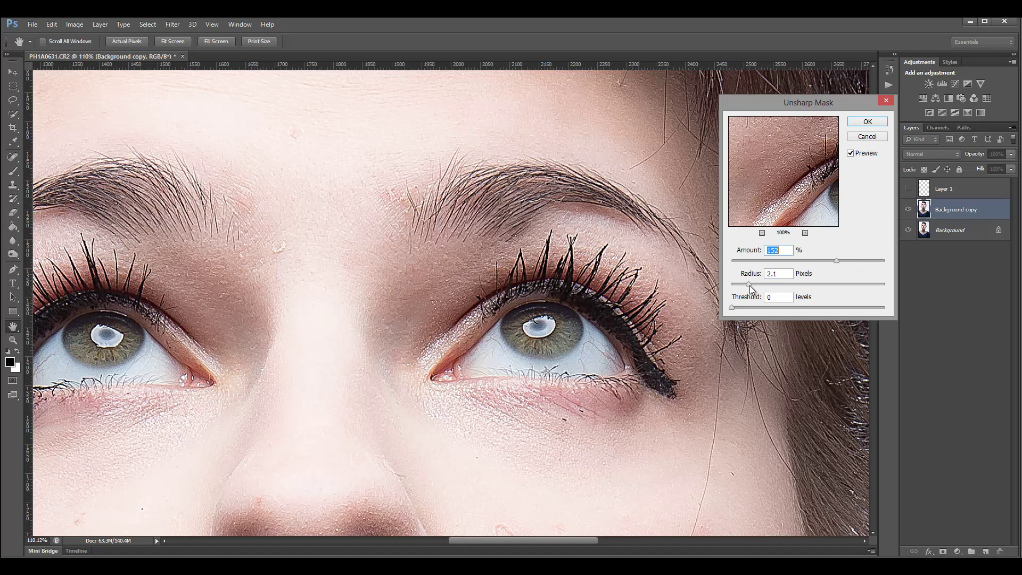
drag(750, 286, 738, 290)
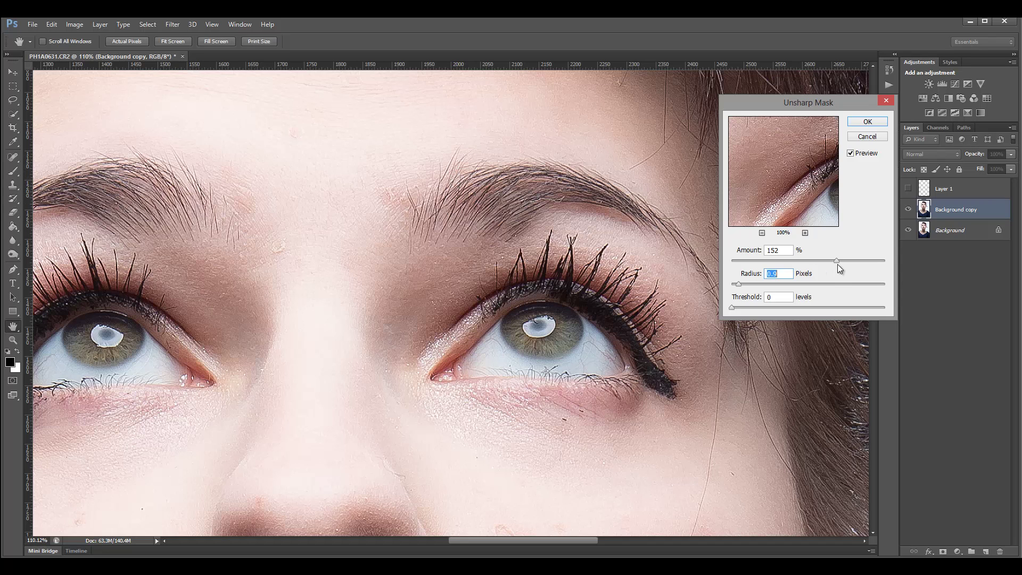
mouse_move(835, 260)
mouse_down()
mouse_move(820, 259)
mouse_move(871, 261)
mouse_move(816, 259)
mouse_move(825, 260)
mouse_up()
click(867, 122)
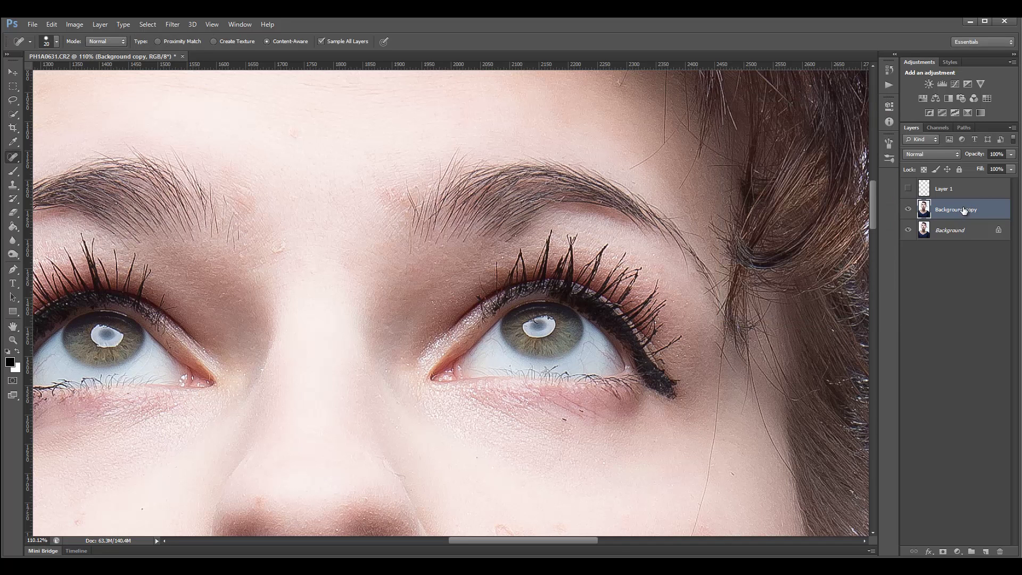
- Duplicate the Background layer again and place the new copy above the hidden sharpened copy
click(958, 230)
drag(960, 230, 986, 551)
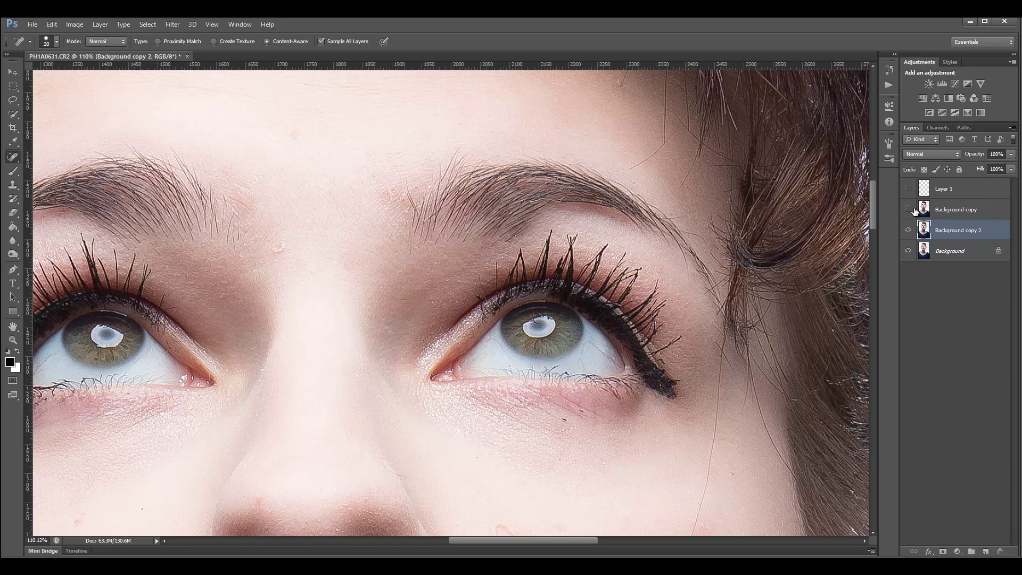
drag(953, 210, 957, 233)
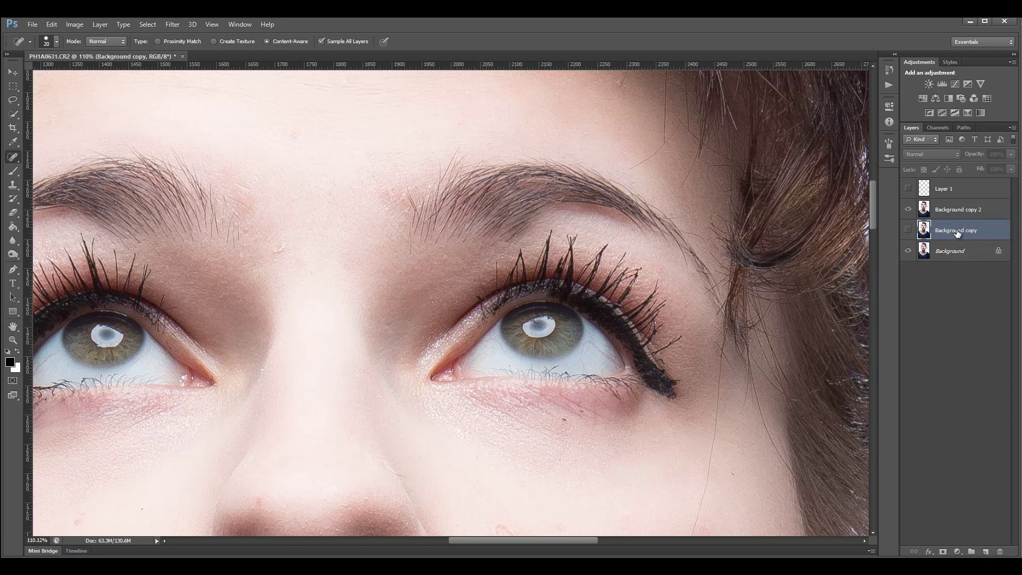
- Rename the sharpened copy Unsharp and make the Background copy 2 layer active
double_click(957, 231)
text(Unsharp)
click(984, 211)
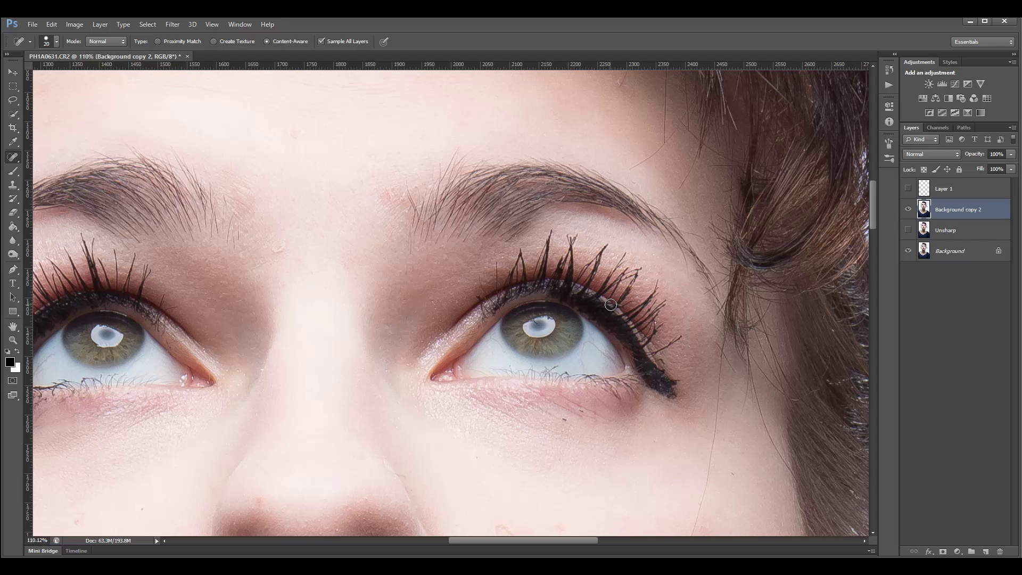
- Duplicate the Background copy 2 layer and set the duplicate's blend mode to Overlay
scroll(598, 301, down, 3)
scroll(596, 303, down, 2)
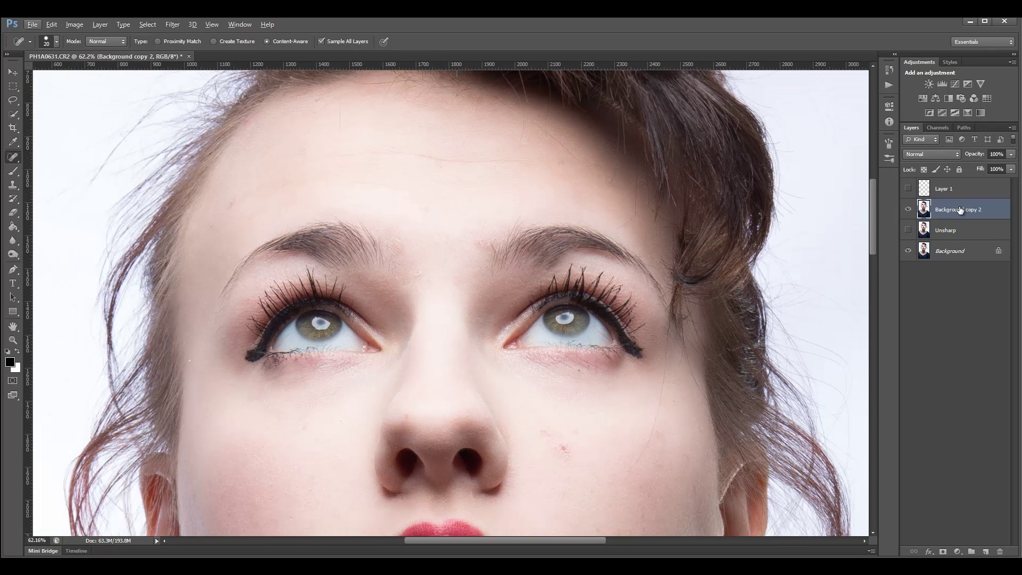
drag(960, 210, 986, 551)
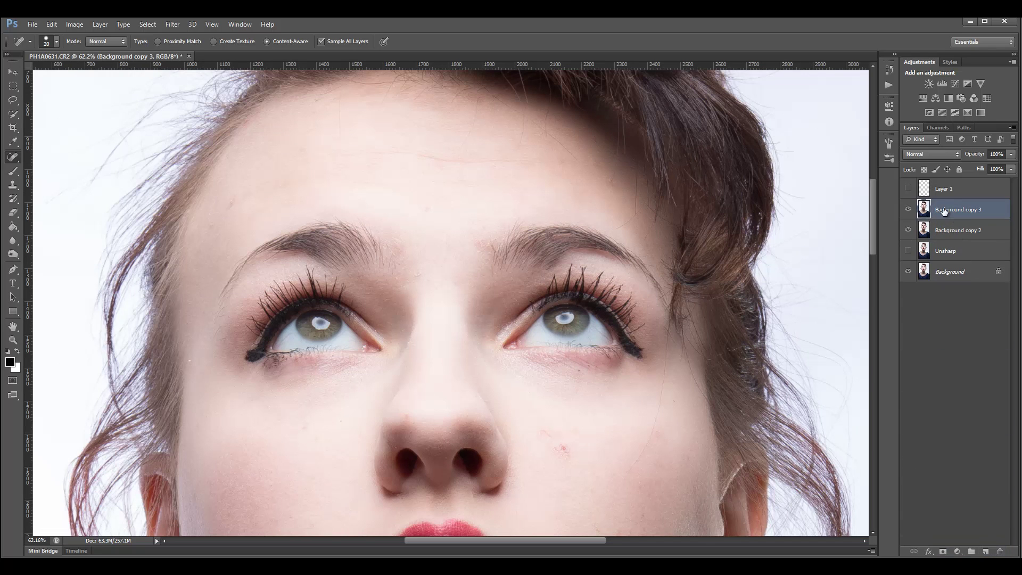
click(954, 153)
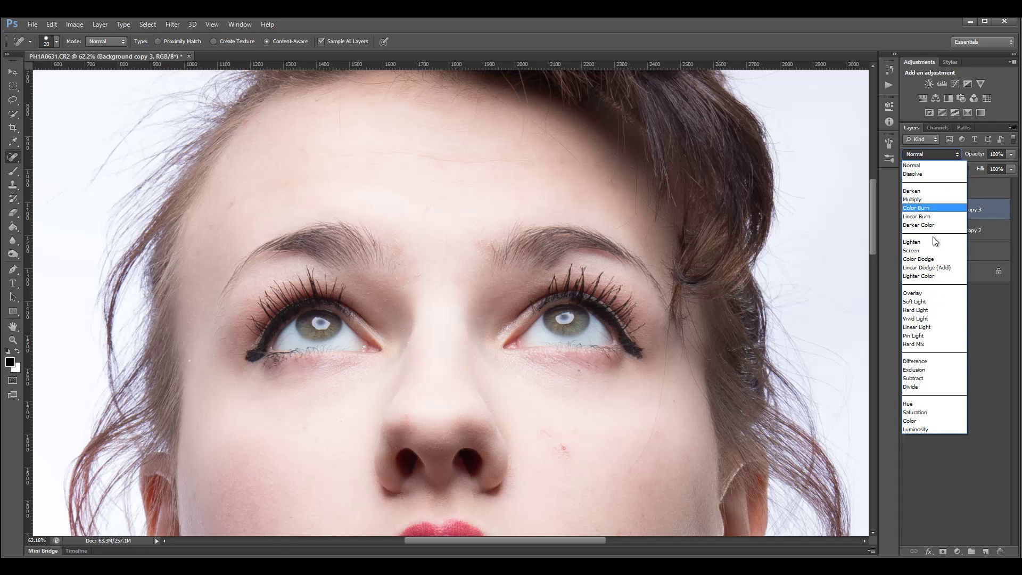
click(941, 293)
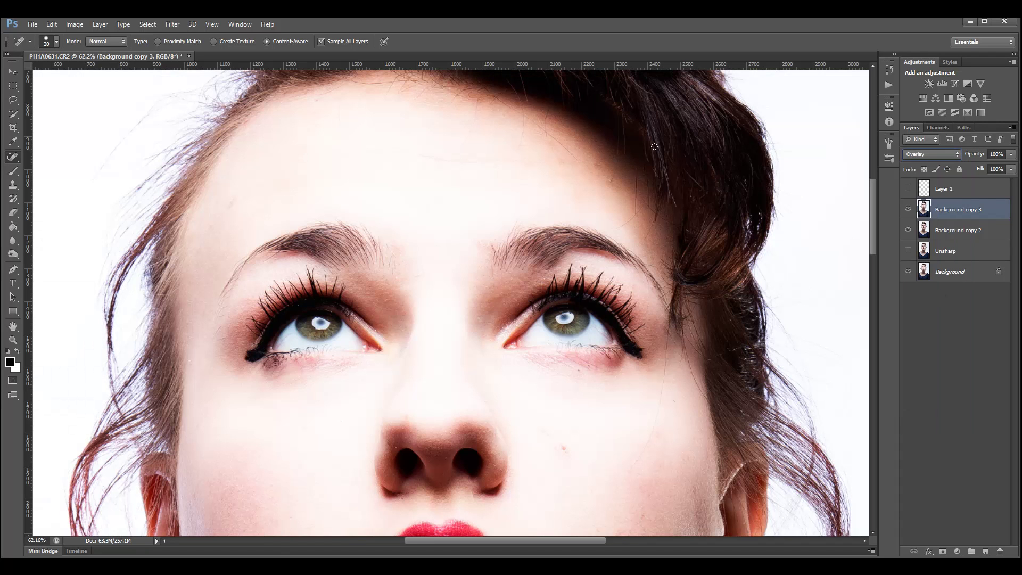
- Apply a High Pass filter with a radius of 1 pixel to the Overlay copy, after trying larger radii on the eyebrow
click(167, 24)
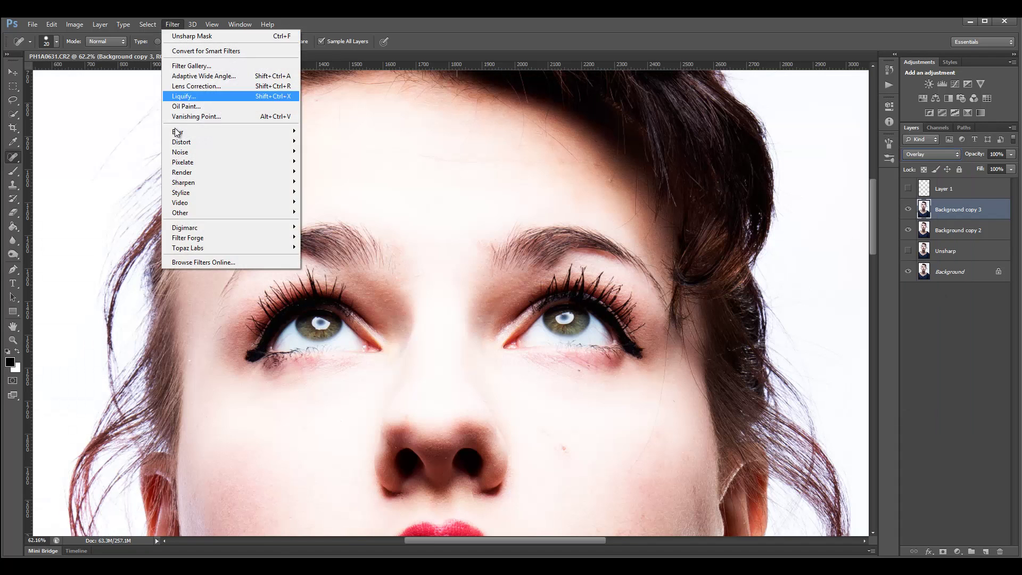
mouse_move(222, 211)
click(324, 222)
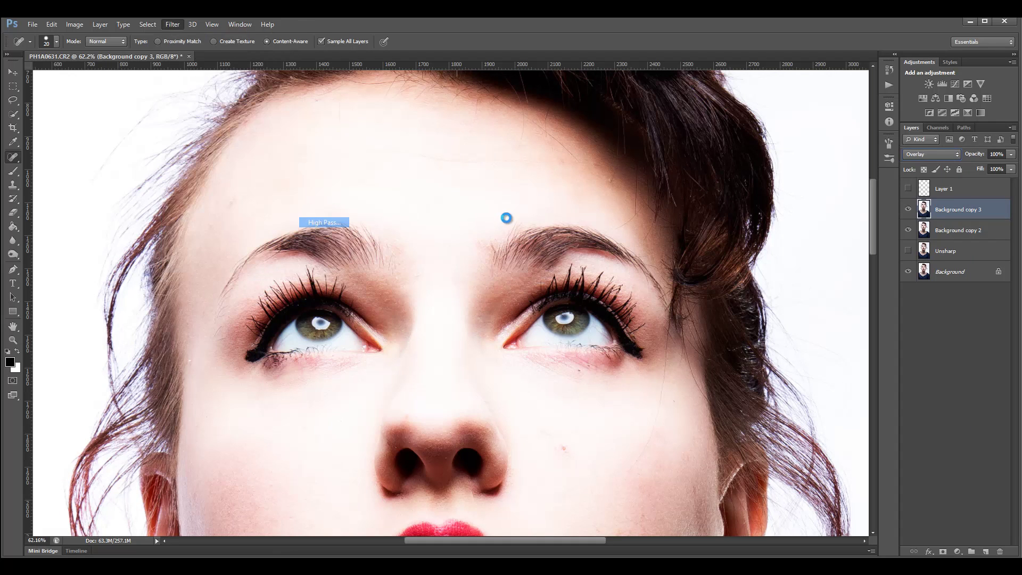
drag(655, 135, 726, 201)
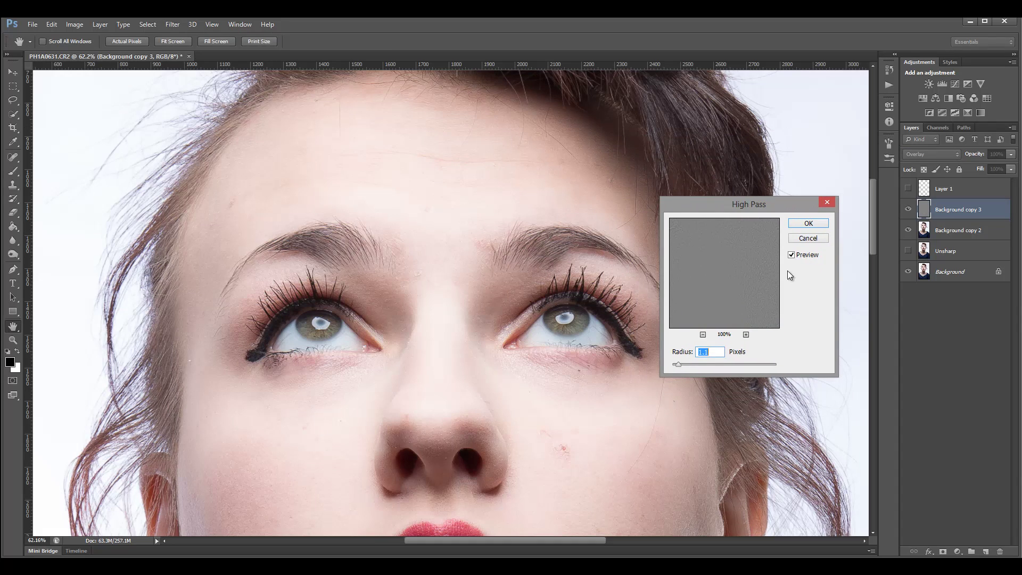
click(791, 255)
click(792, 254)
click(602, 243)
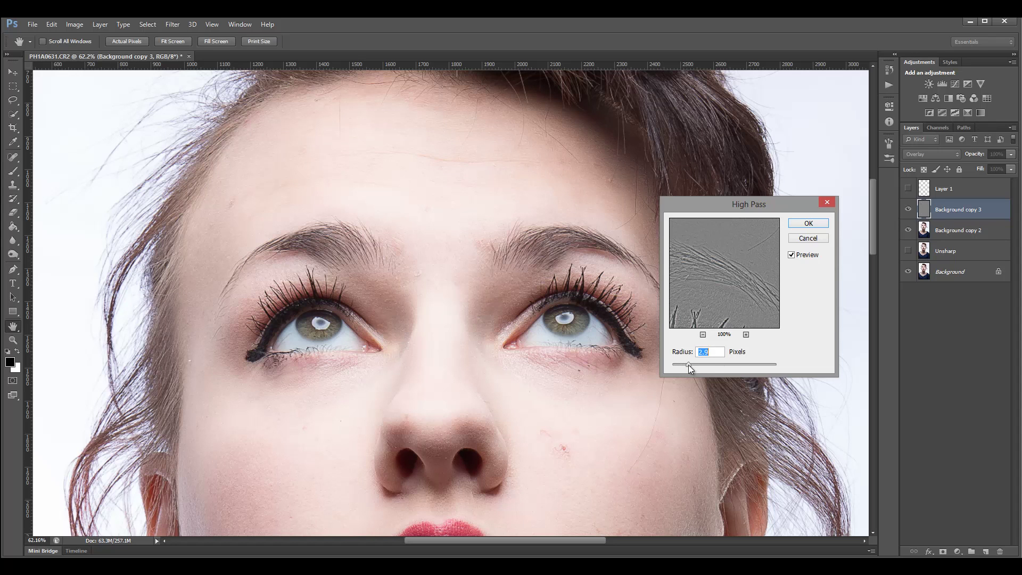
drag(688, 365, 711, 365)
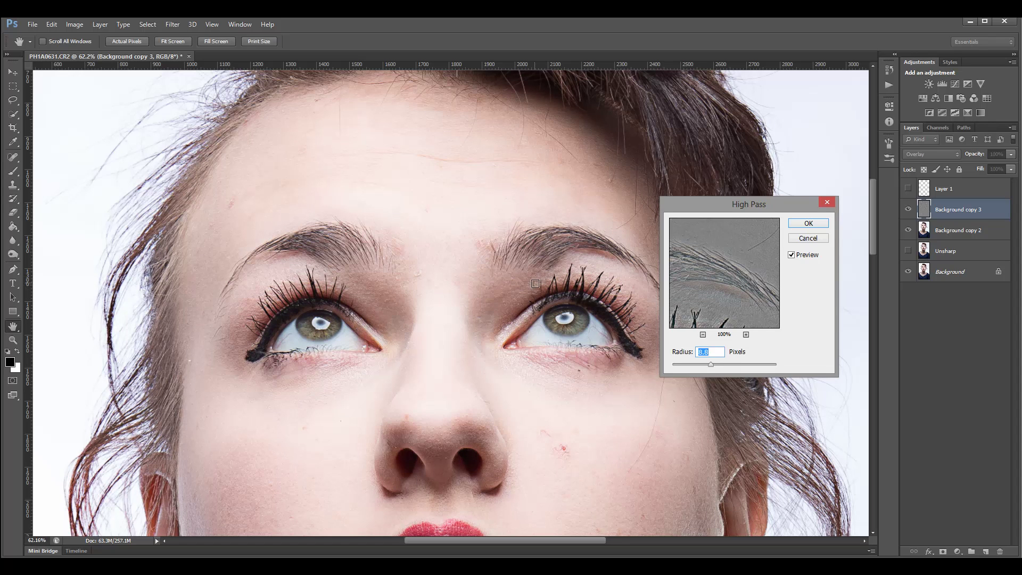
drag(711, 364, 683, 365)
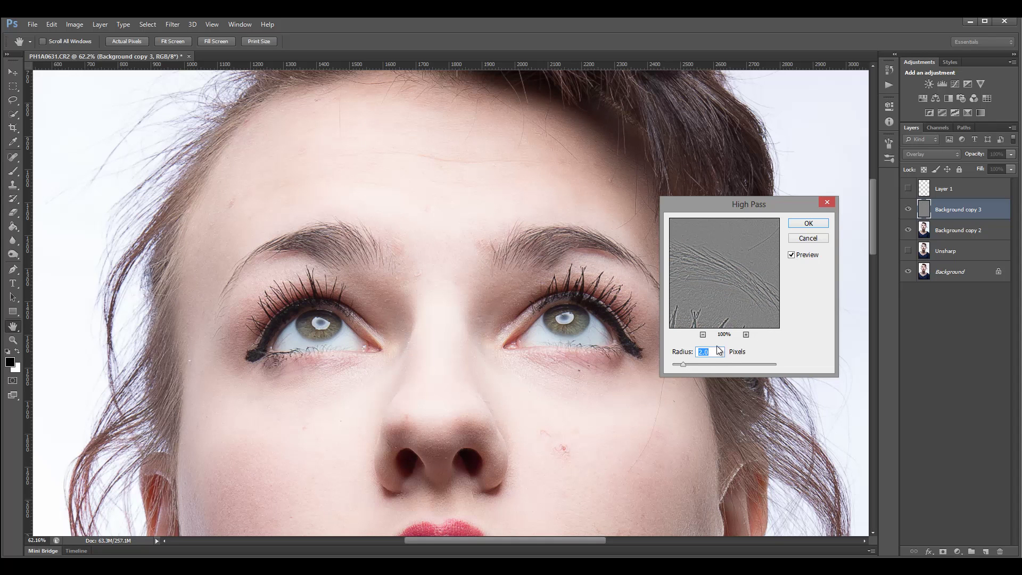
text(1)
click(815, 223)
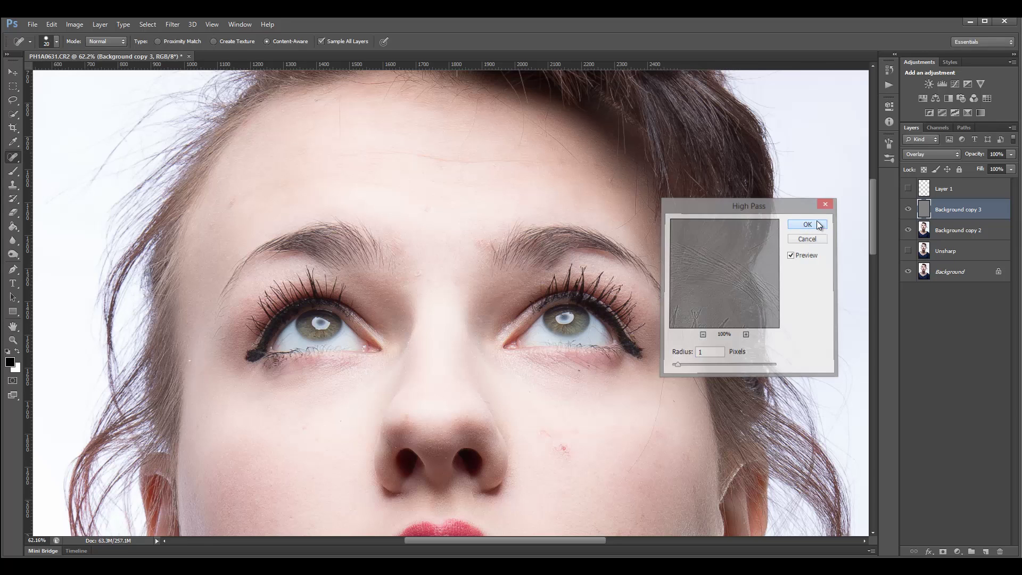
- Merge the high-pass Overlay layer with the copy beneath it and rename the merged layer HighpassSharp
shift+click(958, 233)
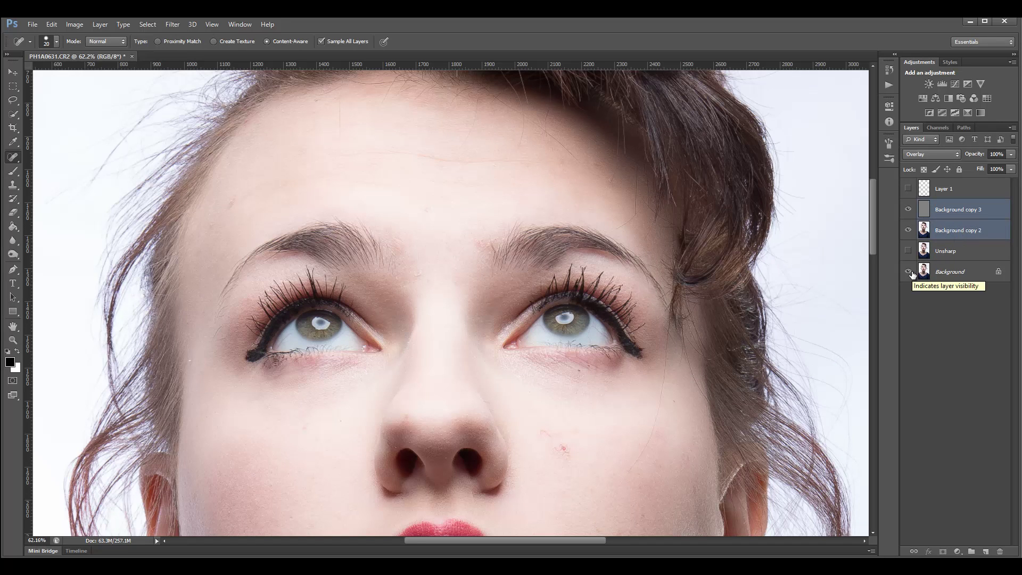
key(ctrl+e)
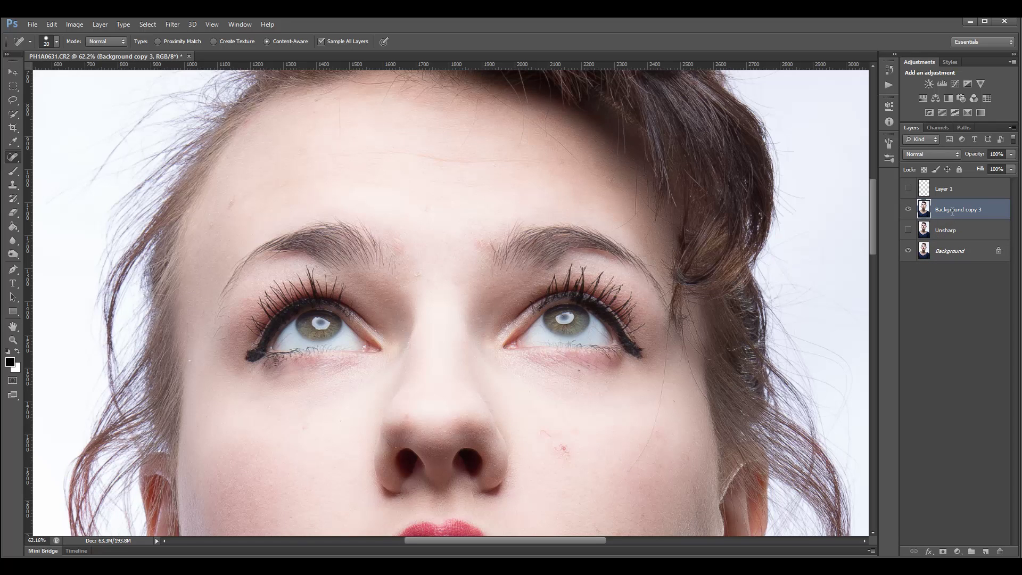
double_click(952, 210)
text(H)
text(ighpassSharp)
key(Return)
click(970, 232)
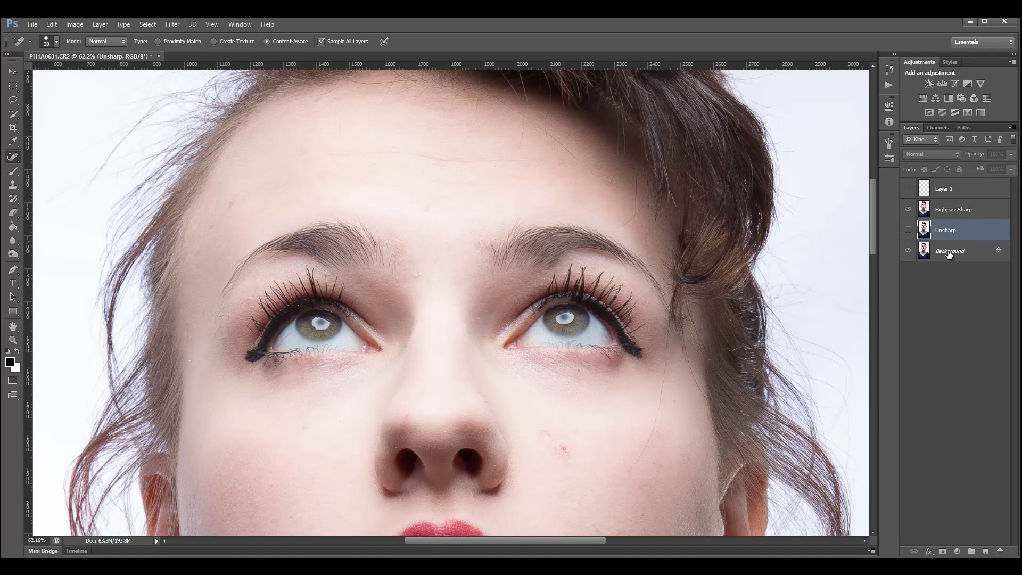
- Duplicate the Background layer, place the copy above HighpassSharp, hide HighpassSharp, and duplicate the copy once more
drag(948, 254, 985, 551)
drag(944, 255, 945, 200)
click(908, 230)
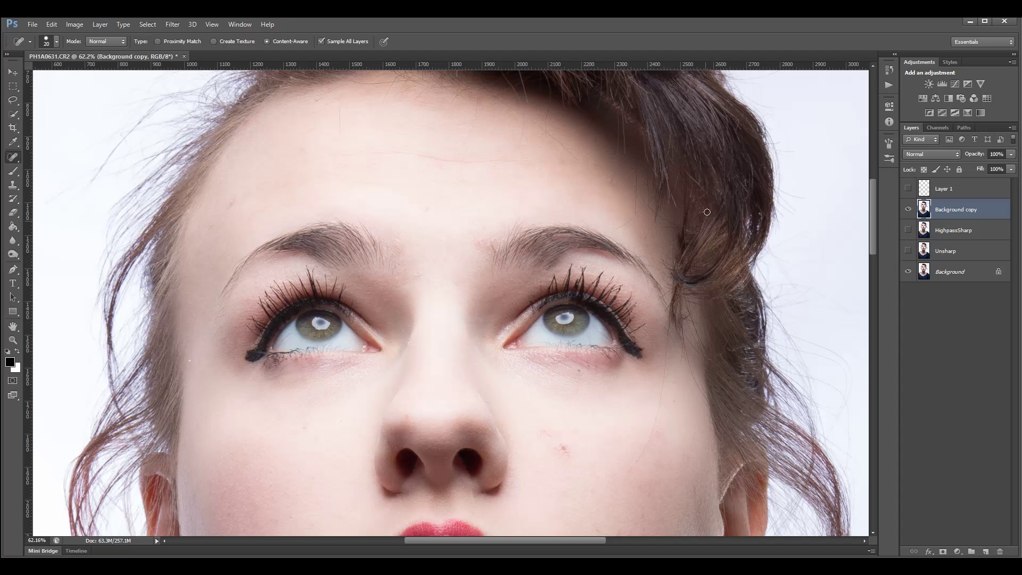
drag(980, 214, 986, 552)
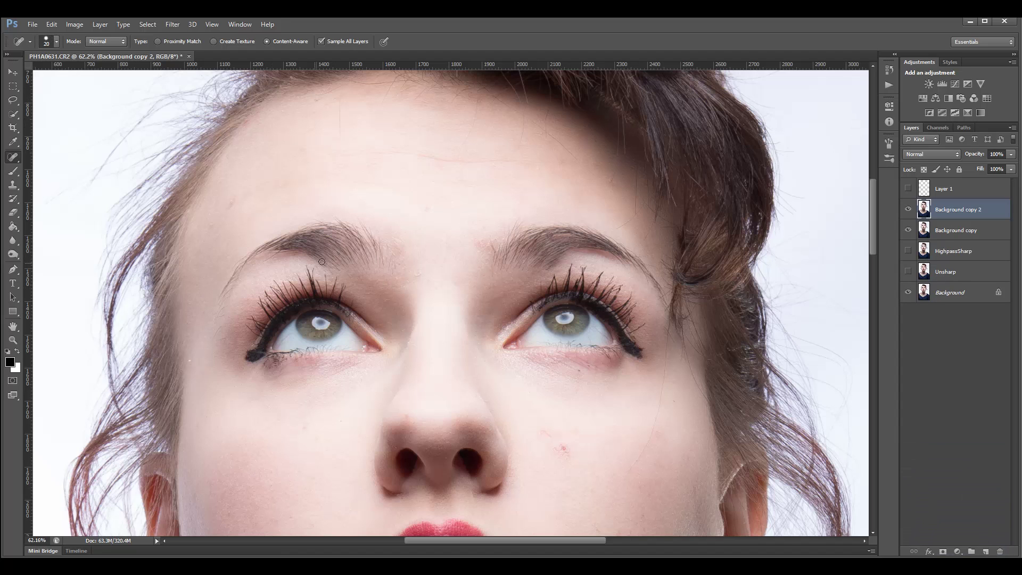
- Convert the Background copy 2 layer to black and white with Reds 255, Yellows 109, Greens about 23, Cyans 19 and Blues 12
click(75, 24)
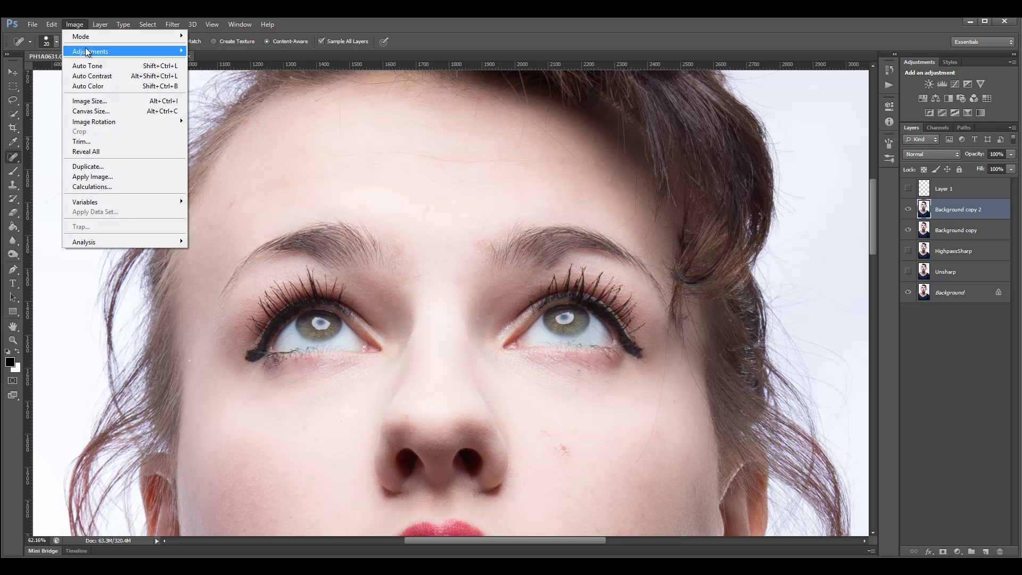
mouse_move(89, 52)
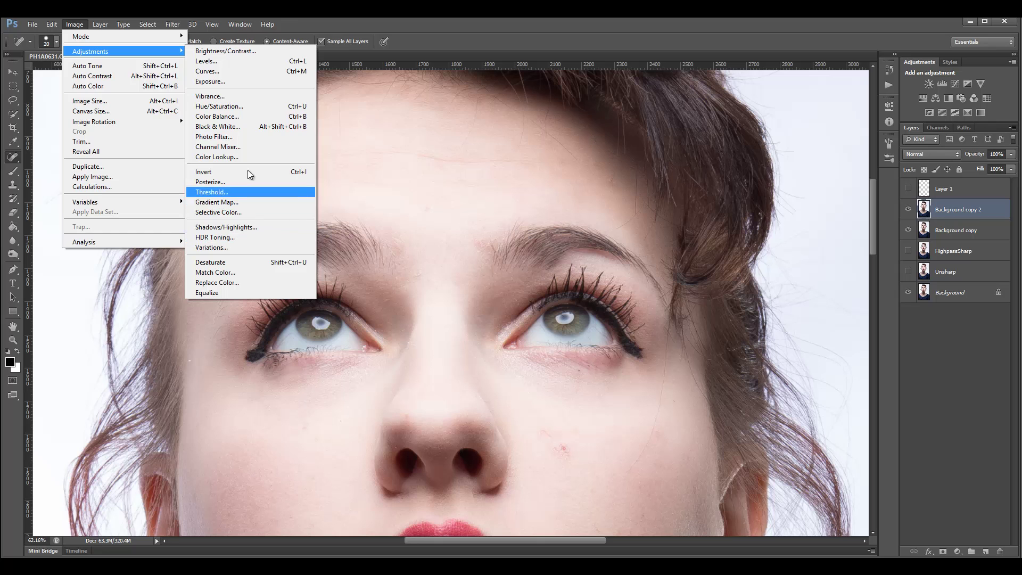
click(241, 126)
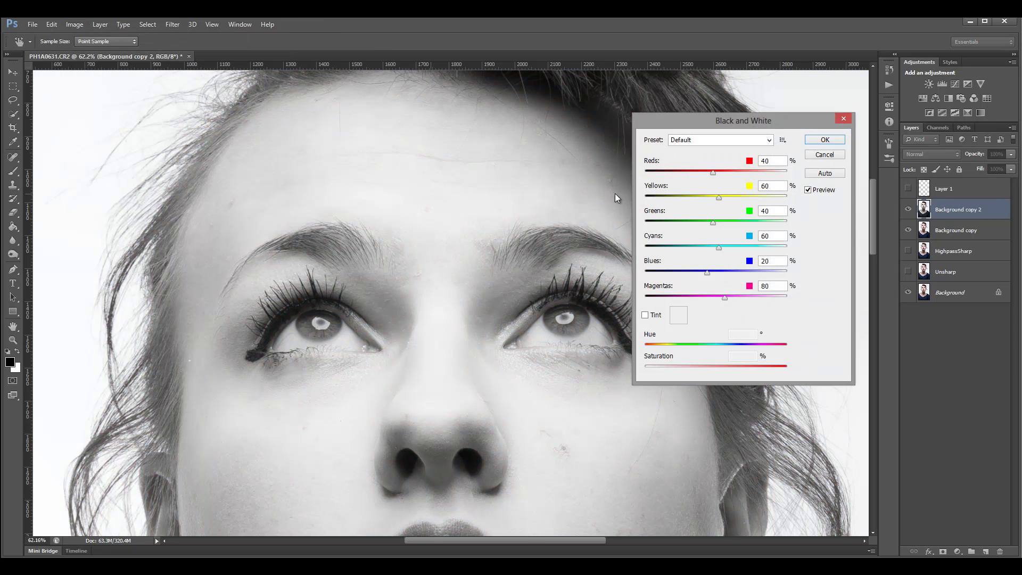
drag(713, 173, 774, 175)
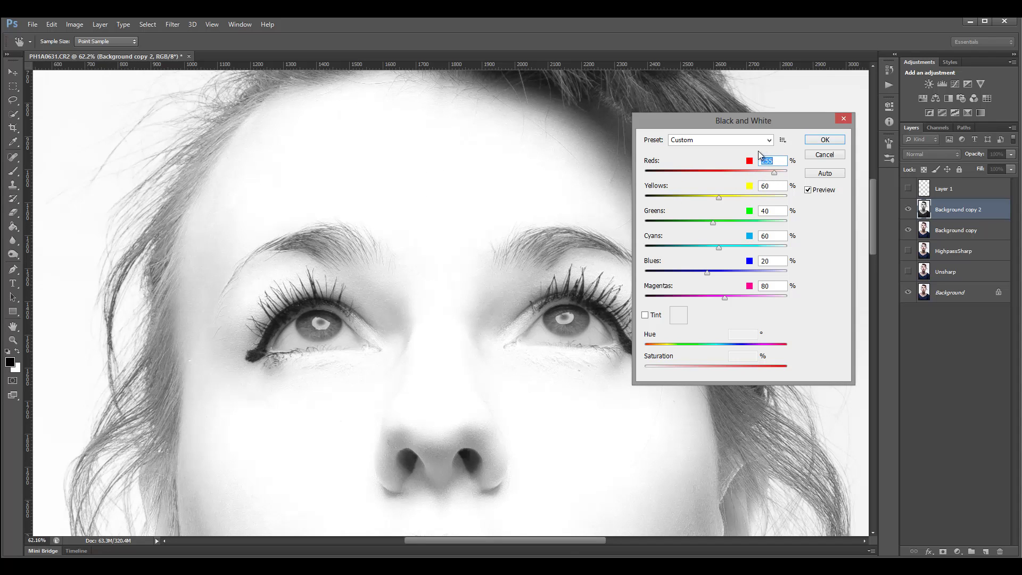
drag(720, 198, 732, 199)
drag(707, 273, 707, 248)
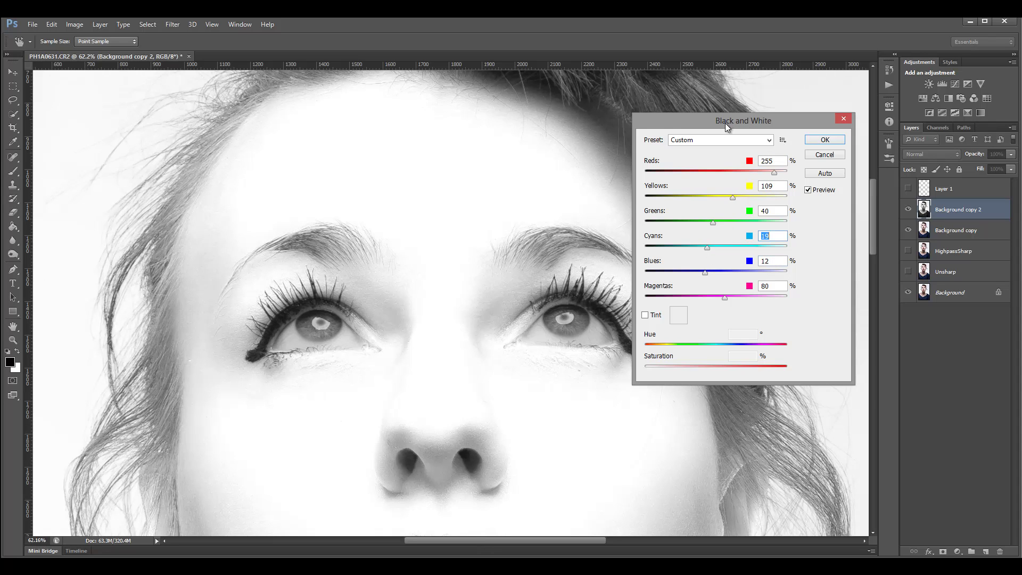
drag(725, 123, 764, 141)
drag(748, 242, 747, 241)
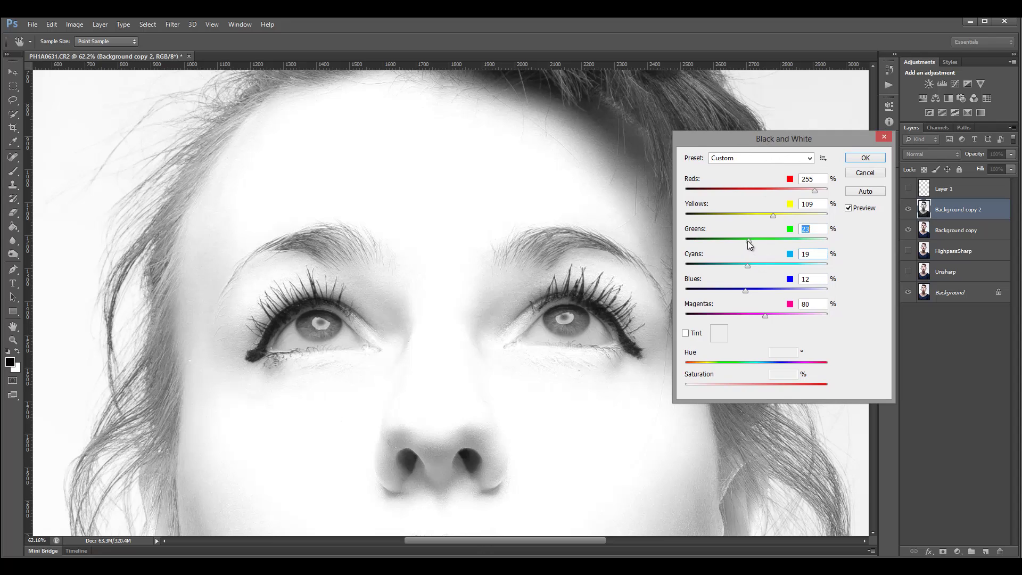
key(Down)
key(Down)
key(alt)
click(857, 160)
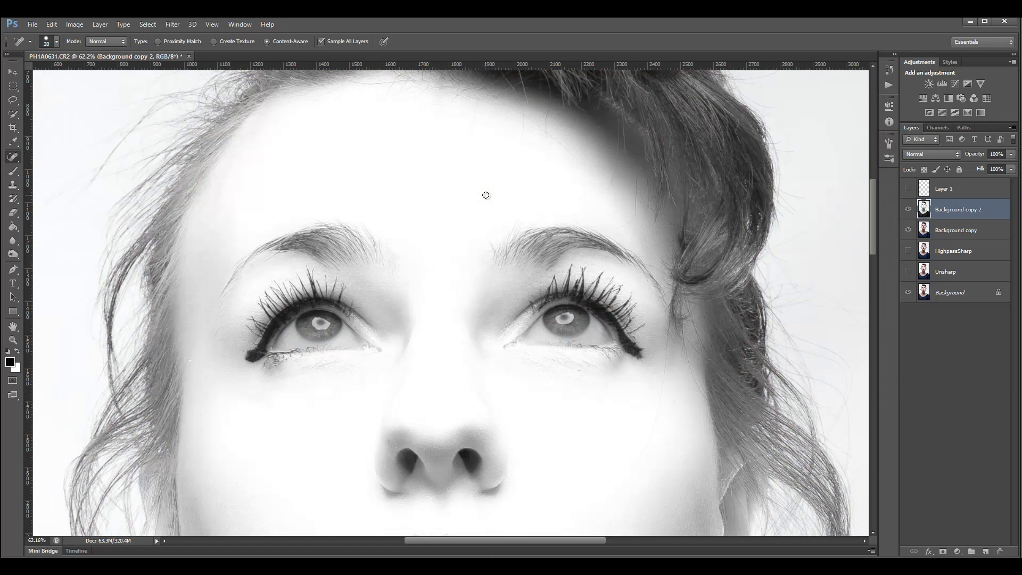
- Apply Shadows/Highlights to the black-and-white layer with both the shadows and highlights amounts at 100%
scroll(486, 195, down, 5)
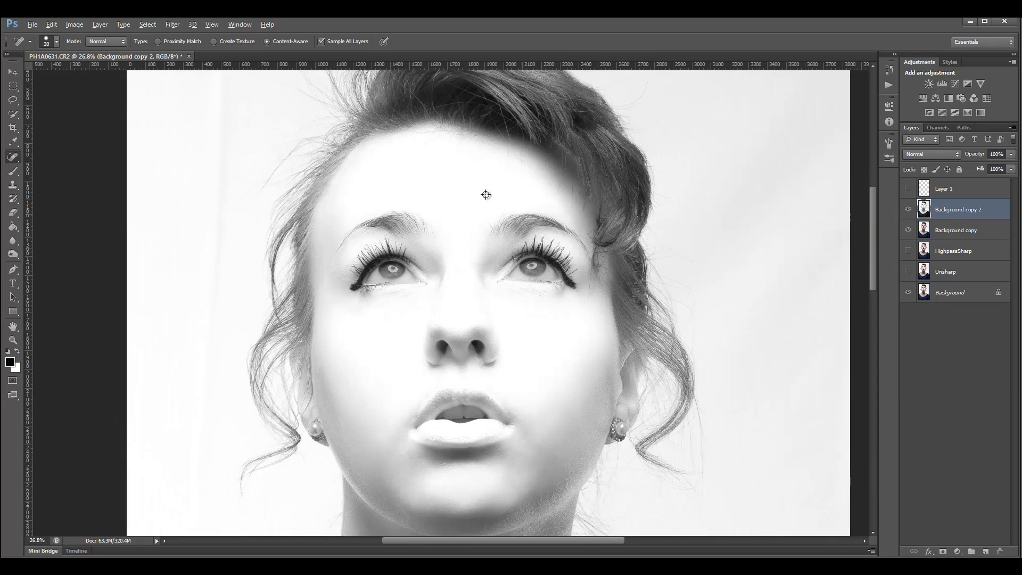
scroll(485, 194, down, 2)
scroll(486, 195, up, 5)
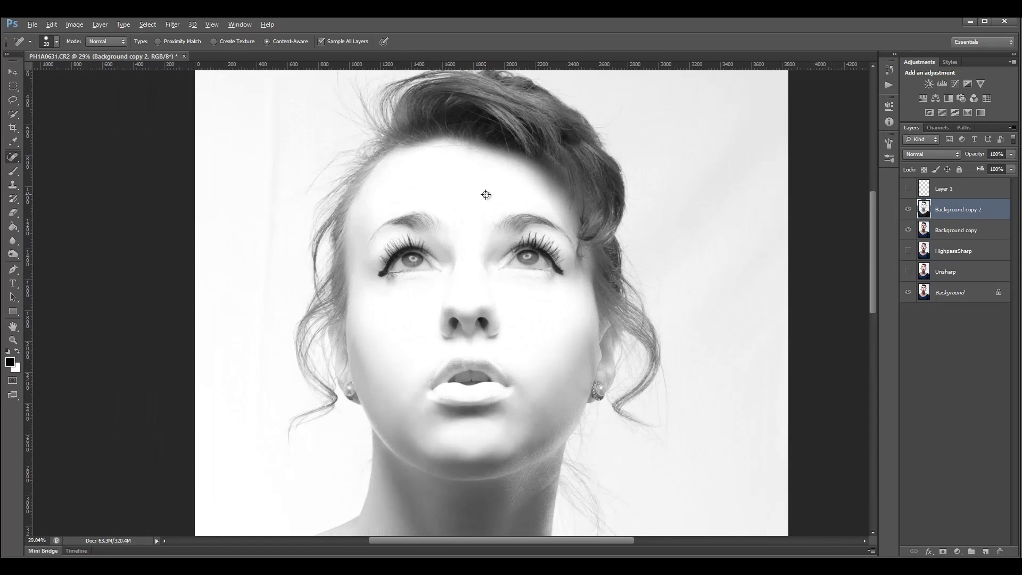
scroll(485, 194, up, 1)
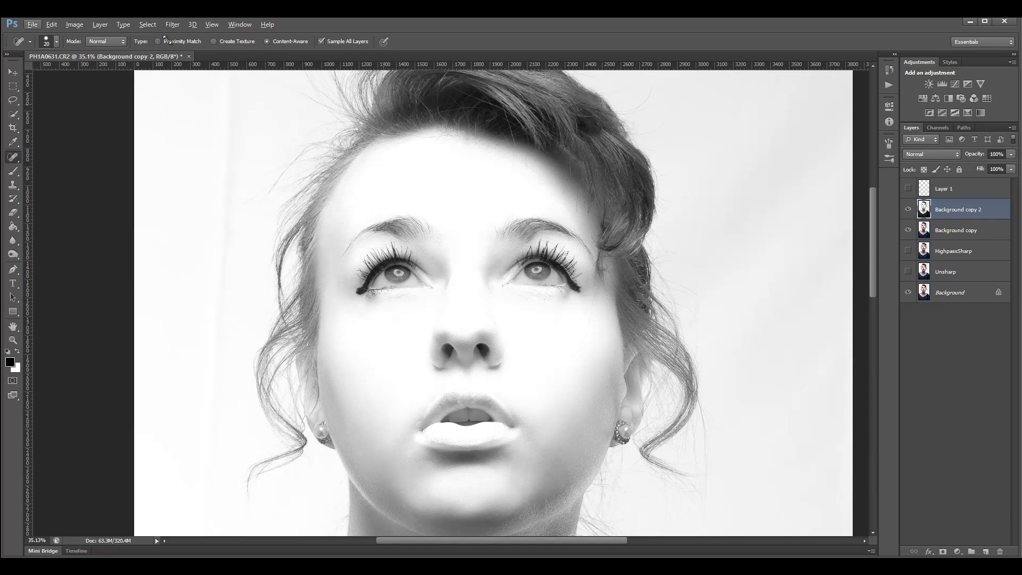
click(71, 27)
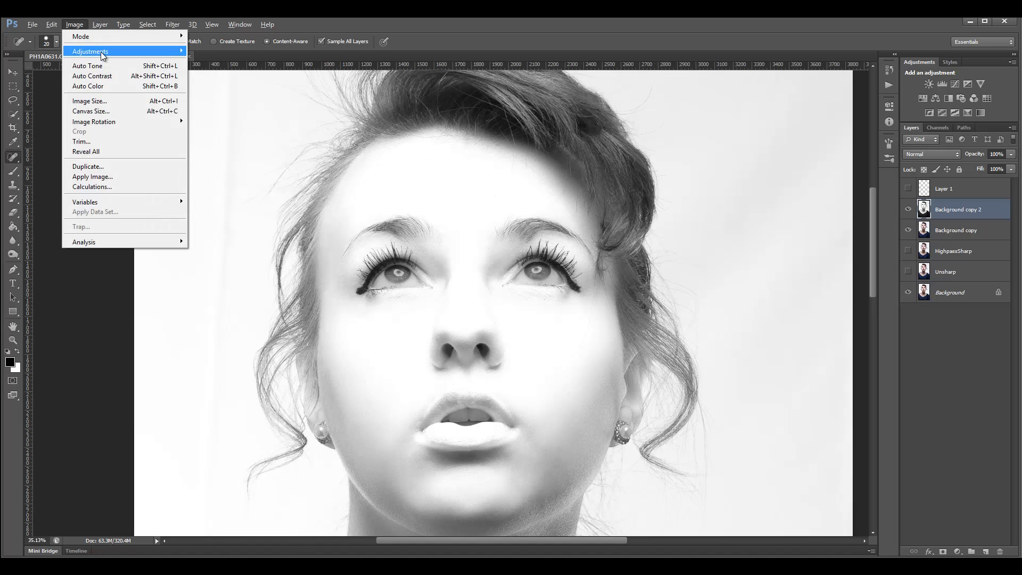
mouse_move(103, 53)
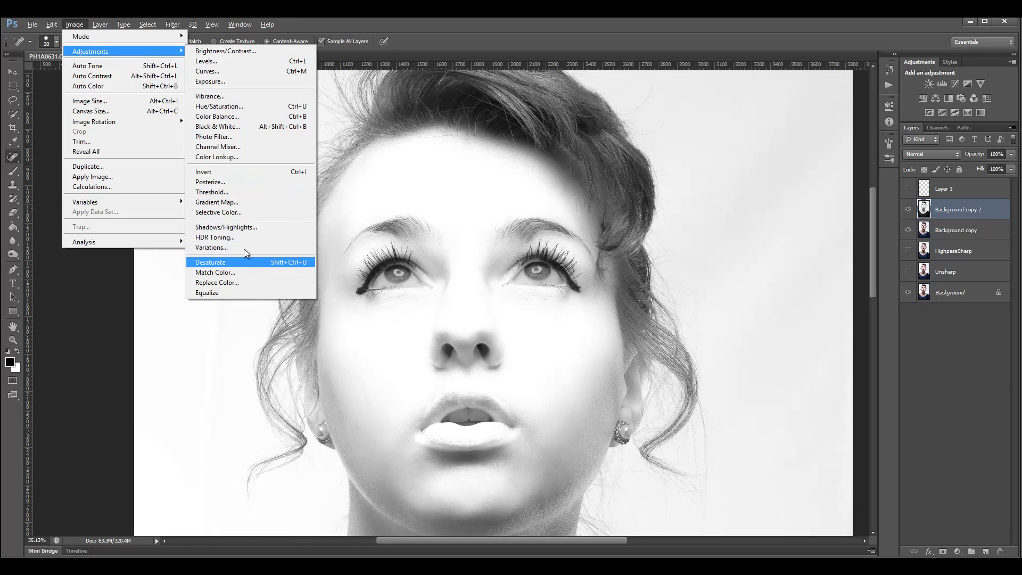
click(247, 226)
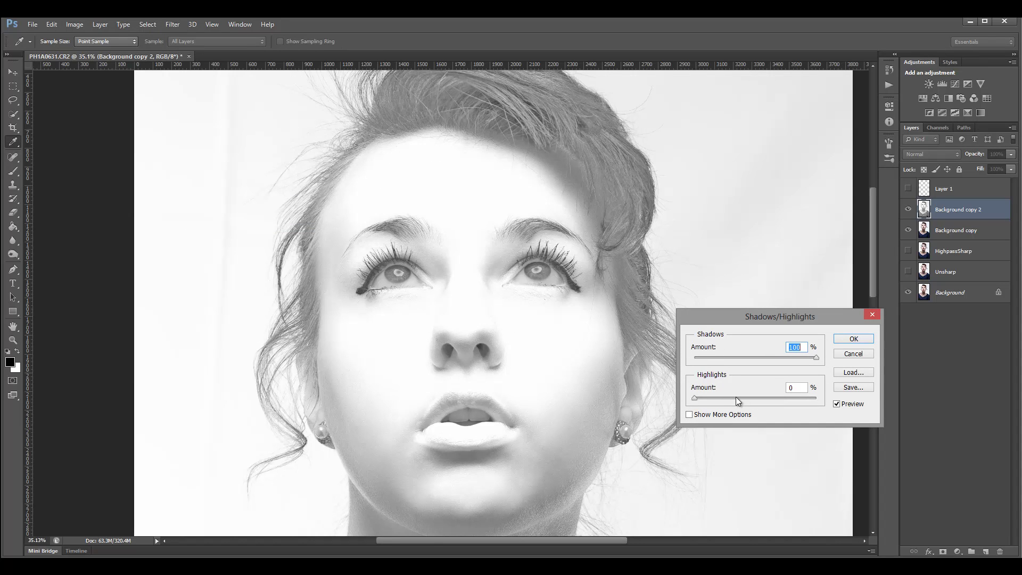
drag(695, 399, 846, 403)
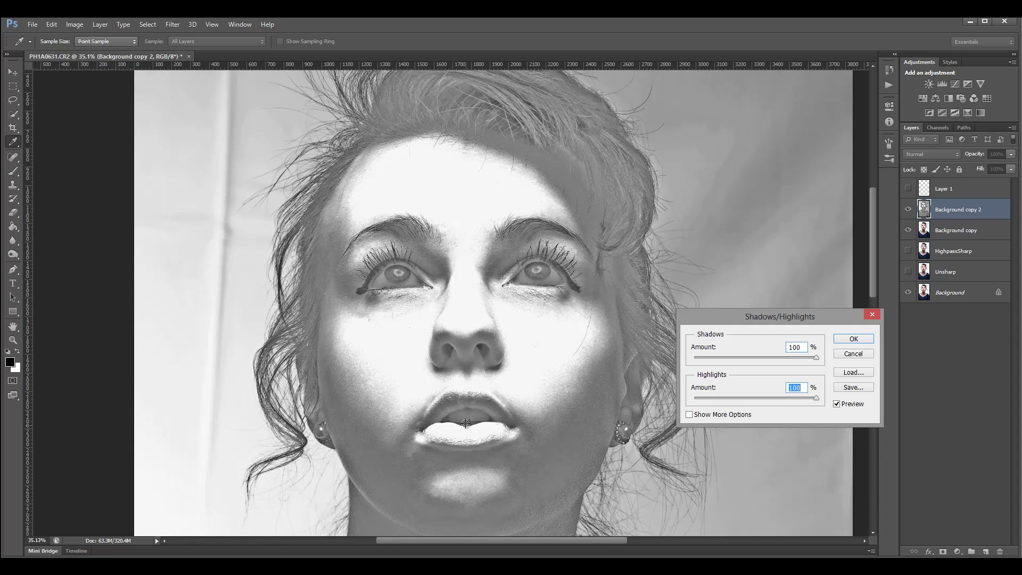
key(j)
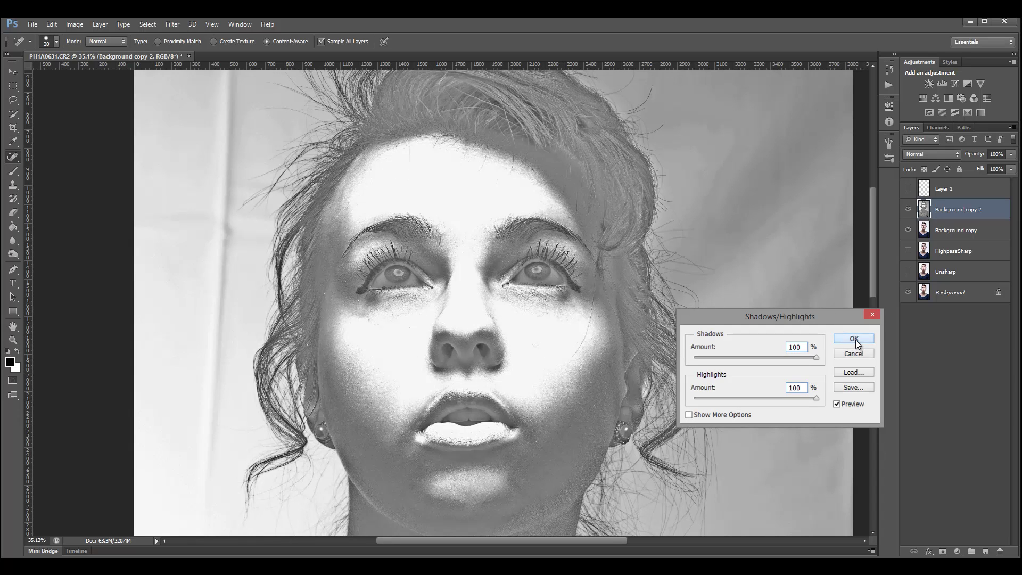
click(854, 340)
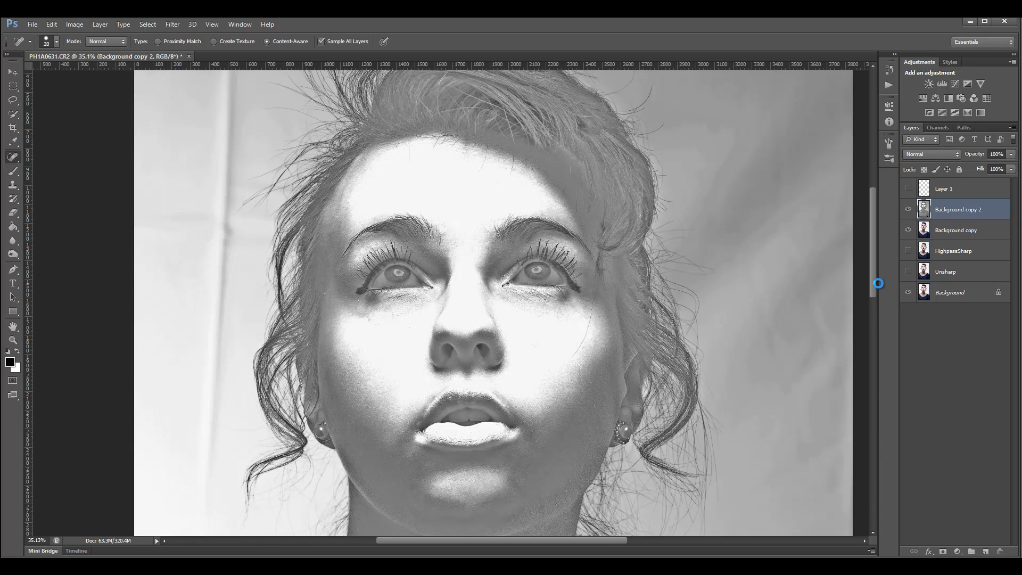
- Set the black-and-white layer's blend mode to Soft Light and compare the portrait with and without it
click(954, 155)
click(930, 301)
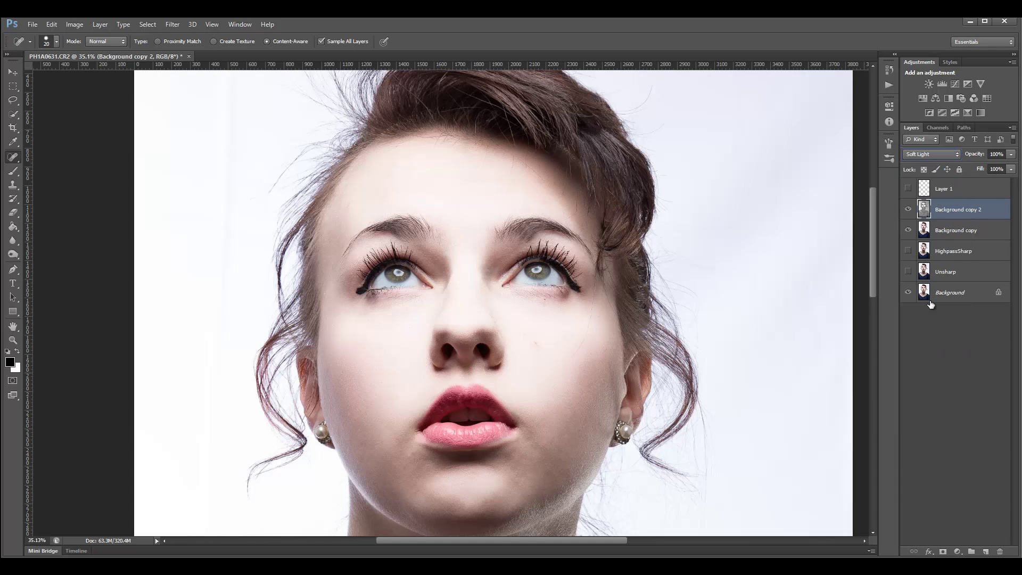
click(908, 210)
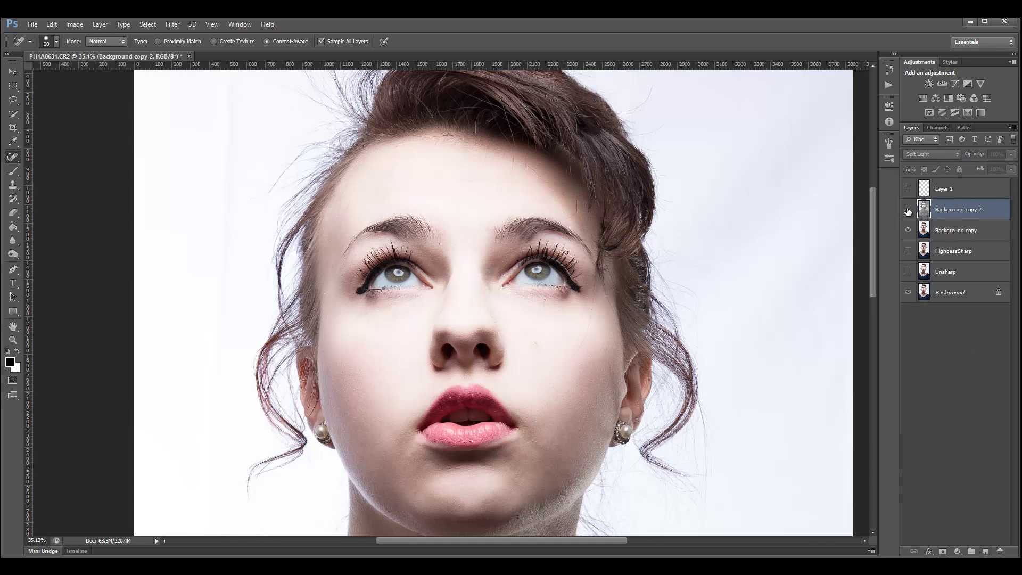
click(908, 209)
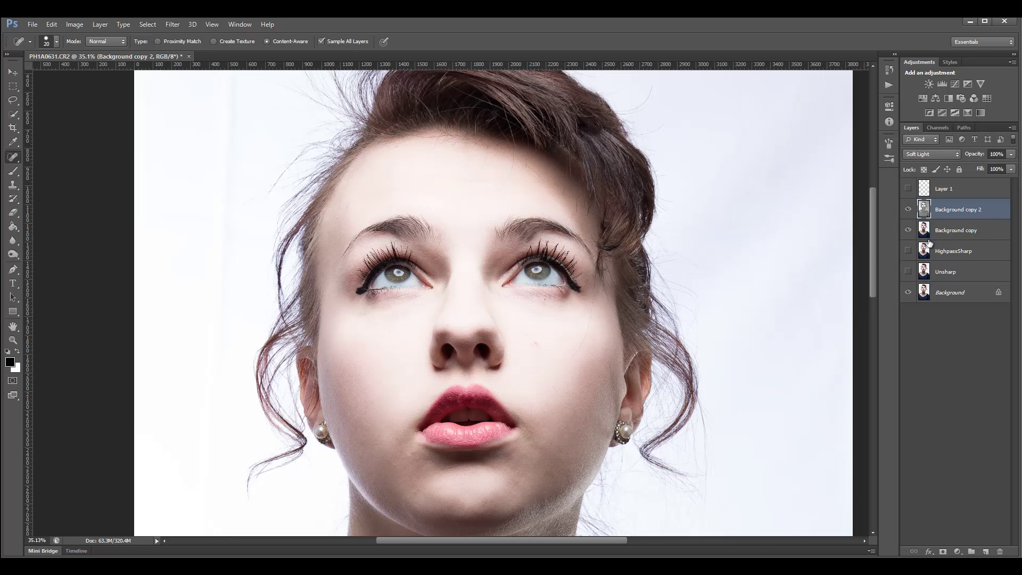
- Try the Hard Light and Overlay blend modes on the black-and-white layer, comparing the Hard Light result with the layer hidden
click(948, 154)
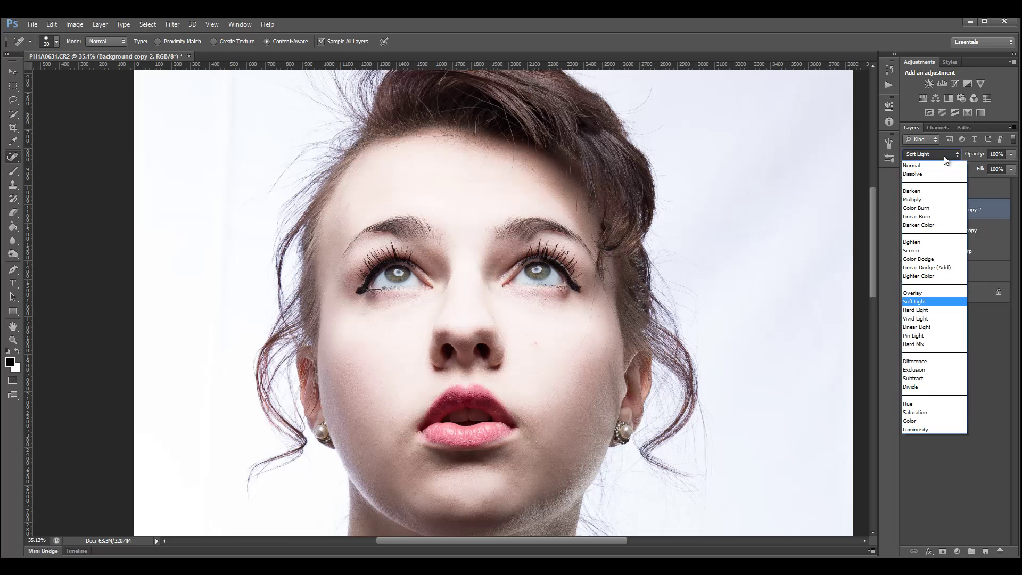
click(946, 309)
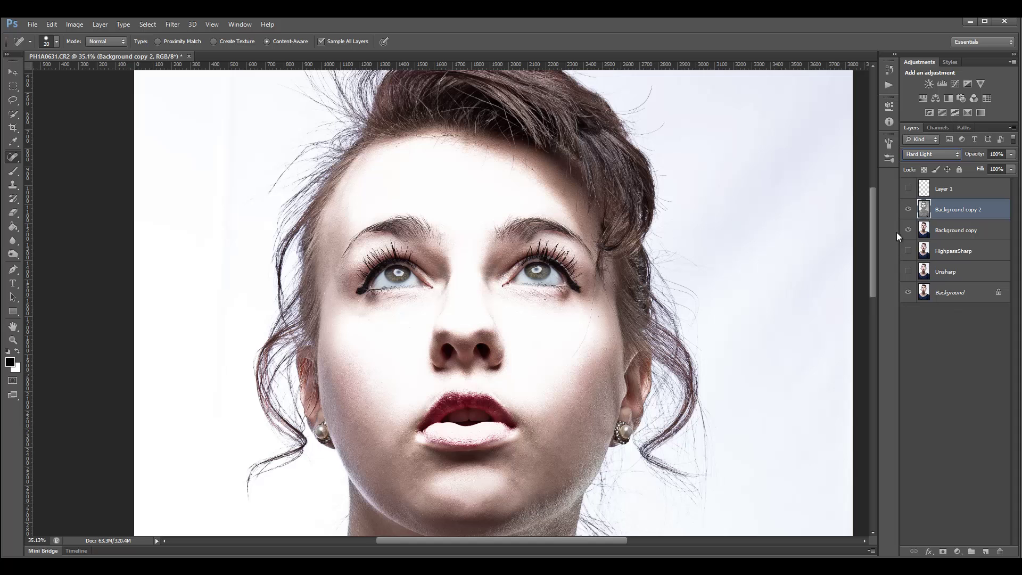
click(908, 209)
click(908, 209)
click(956, 153)
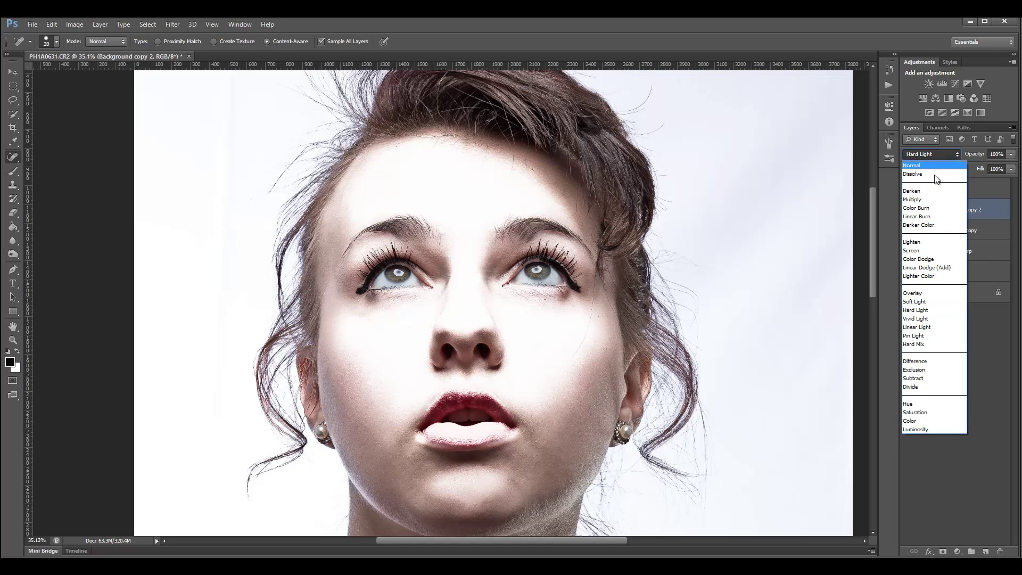
click(939, 292)
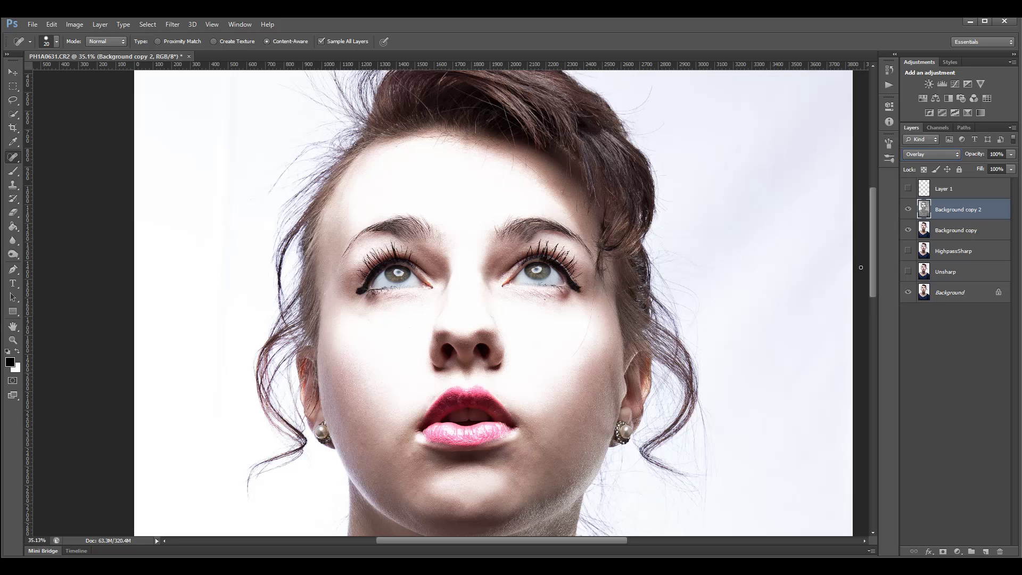
- Return the black-and-white layer to Soft Light blending and reduce its fill to 78%
click(955, 154)
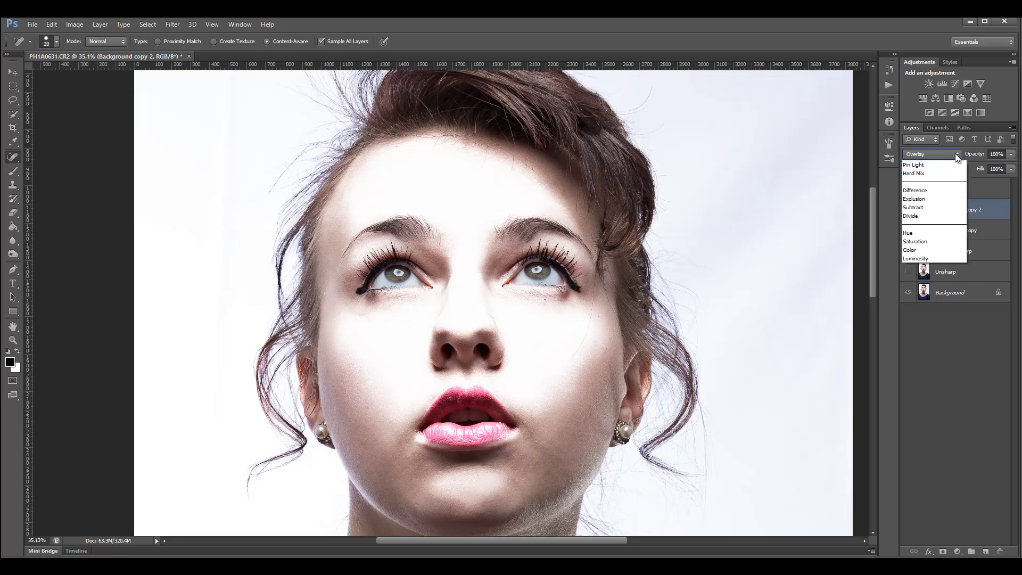
click(927, 301)
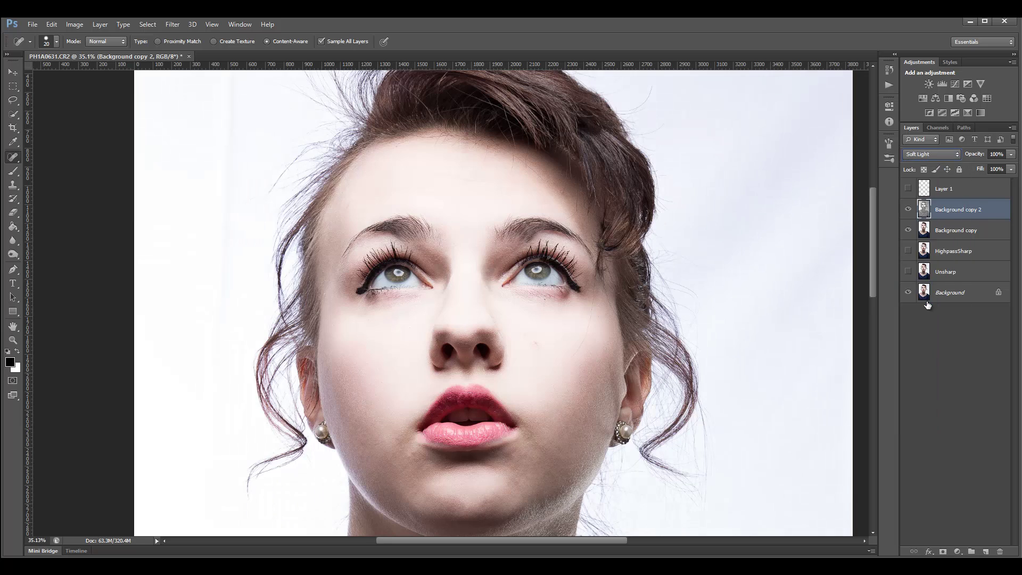
click(1010, 169)
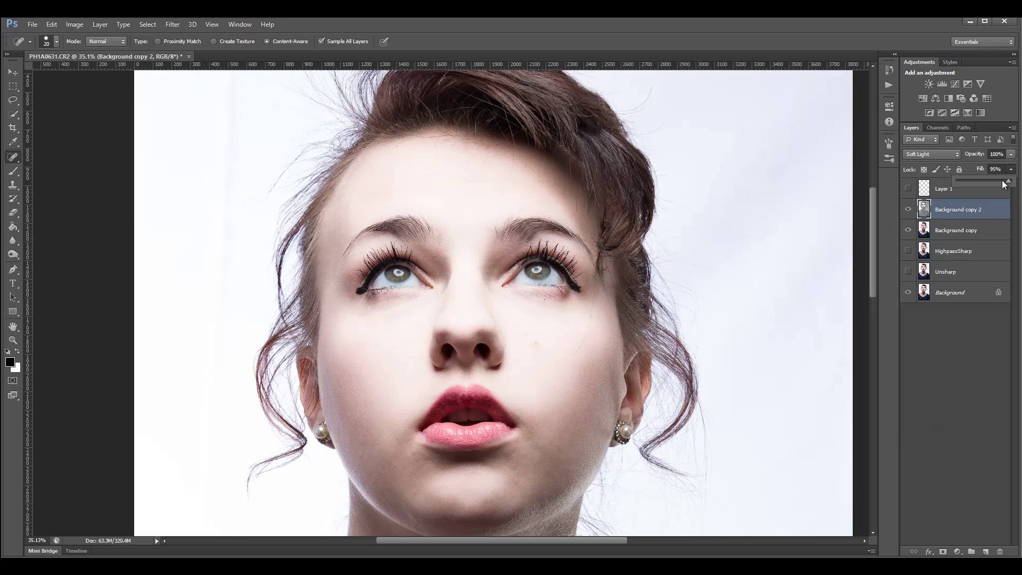
drag(978, 179, 995, 180)
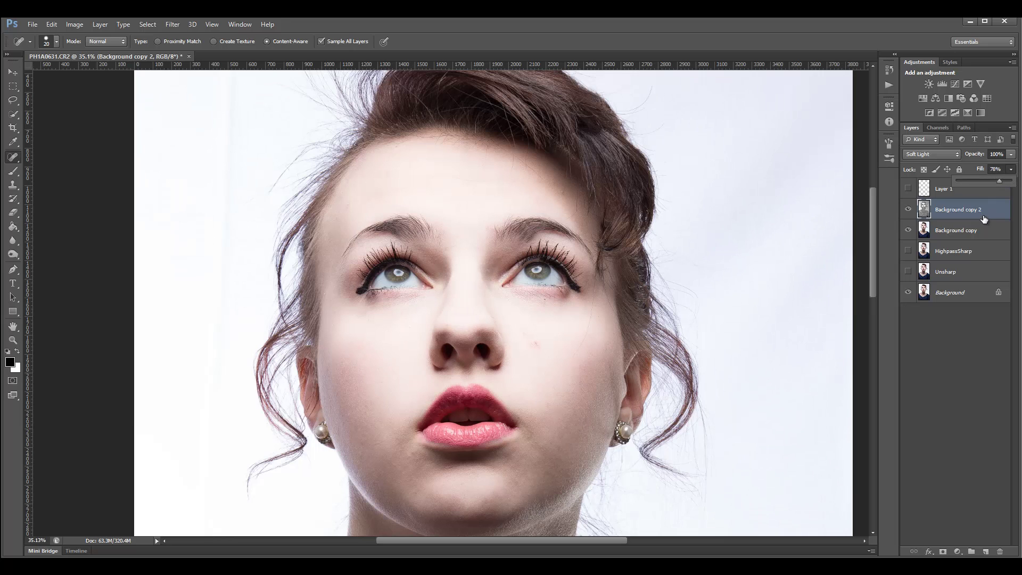
- Merge the Soft Light layer with the Background copy beneath it and rename the merged layer DodBr
click(991, 233)
ctrl+click(991, 233)
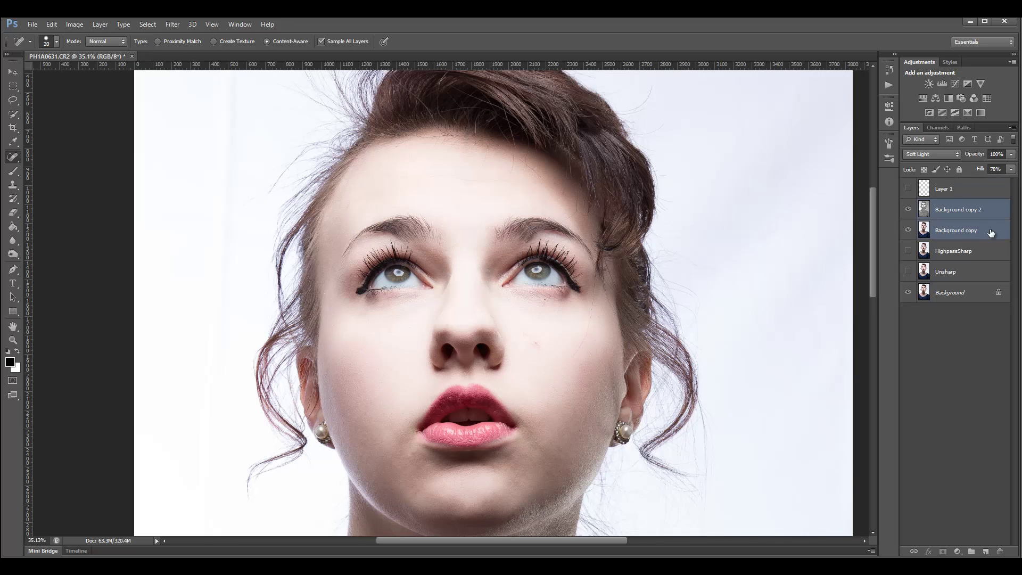
key(ctrl+e)
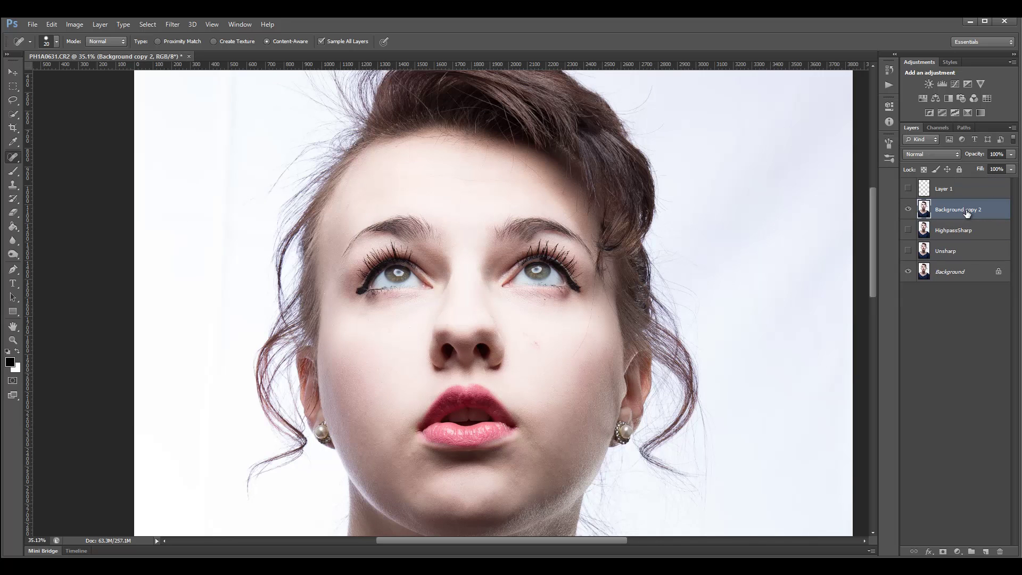
double_click(967, 211)
text(DodBr)
click(990, 232)
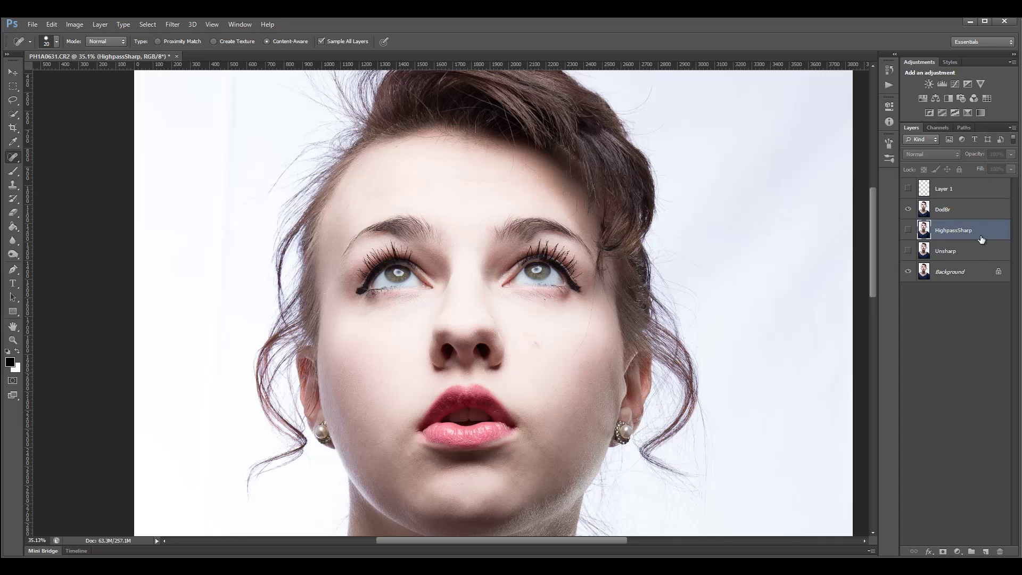
- Hide the DodBr layer and stack three duplicates of the Background layer directly above it
click(908, 209)
click(952, 271)
drag(952, 272, 985, 551)
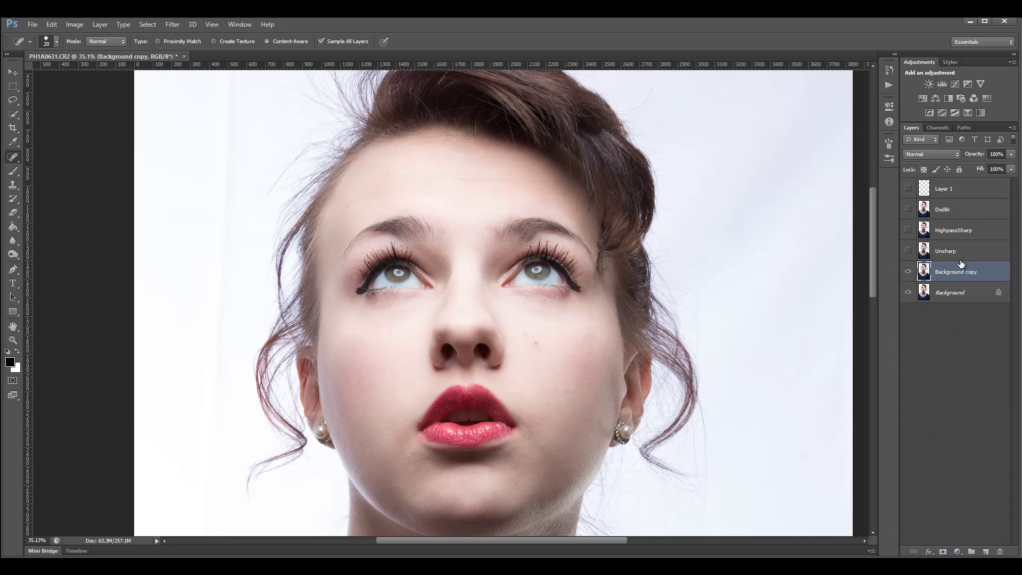
drag(962, 269, 965, 203)
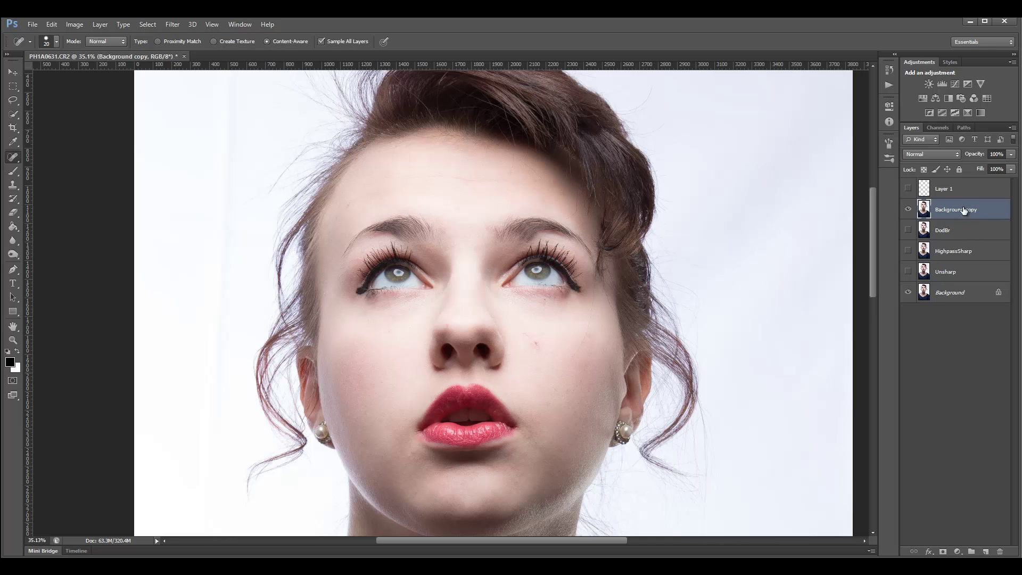
drag(965, 213, 986, 551)
drag(969, 212, 985, 552)
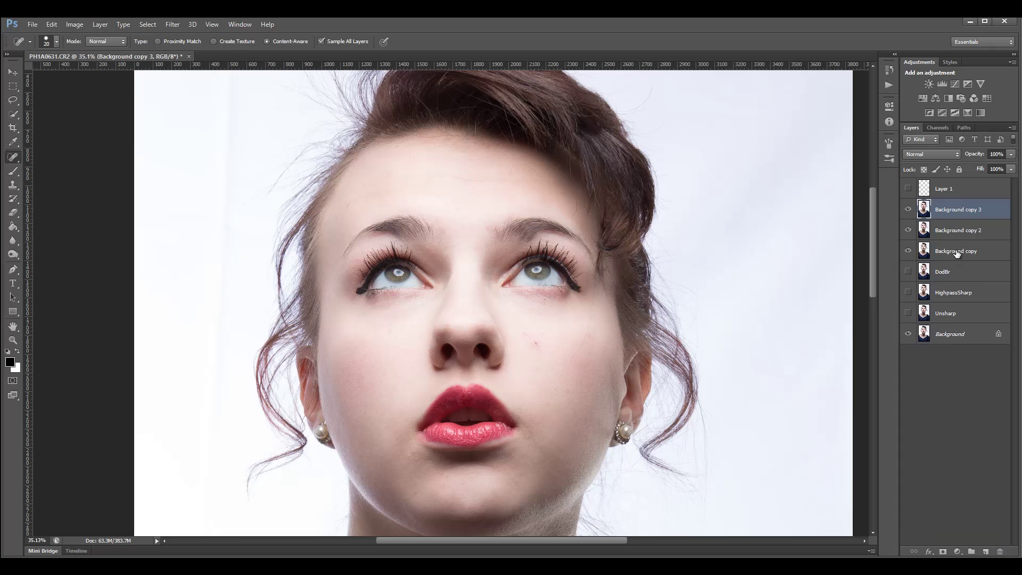
- Group the Background copy 2 and Background copy 3 layers and set the group's blend mode to Overlay
click(947, 251)
click(955, 210)
shift+click(954, 231)
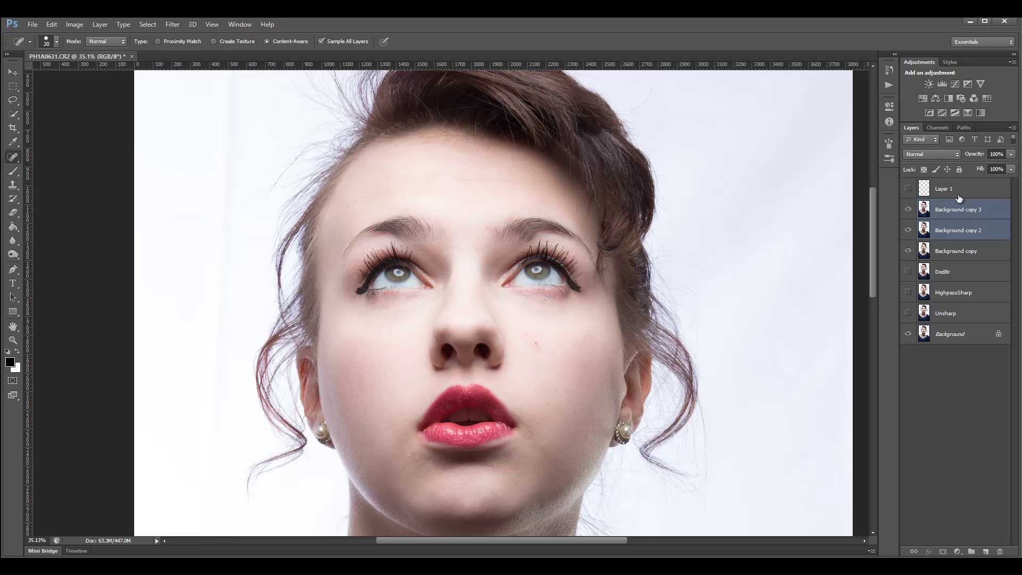
key(ctrl+g)
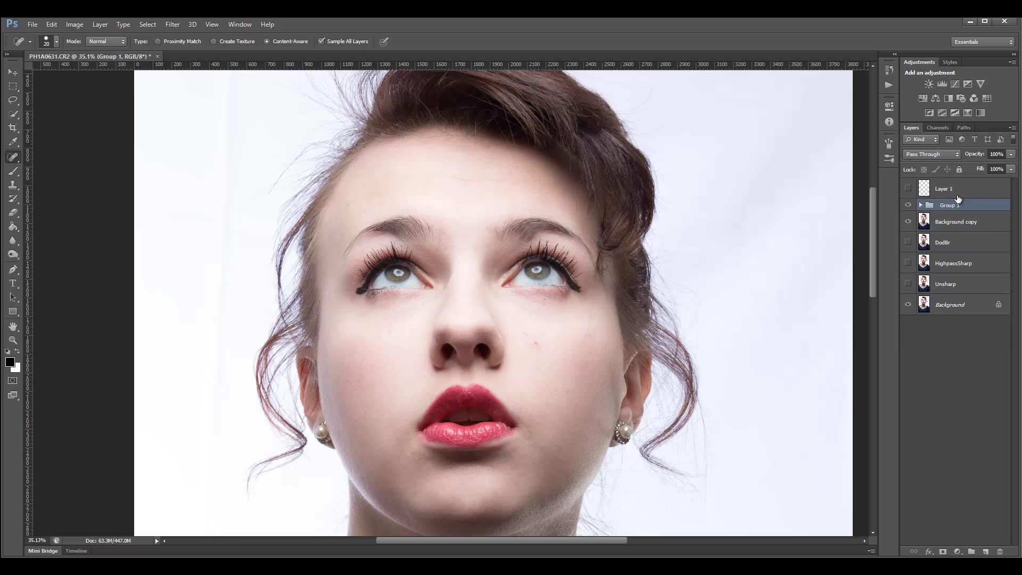
click(920, 205)
click(946, 154)
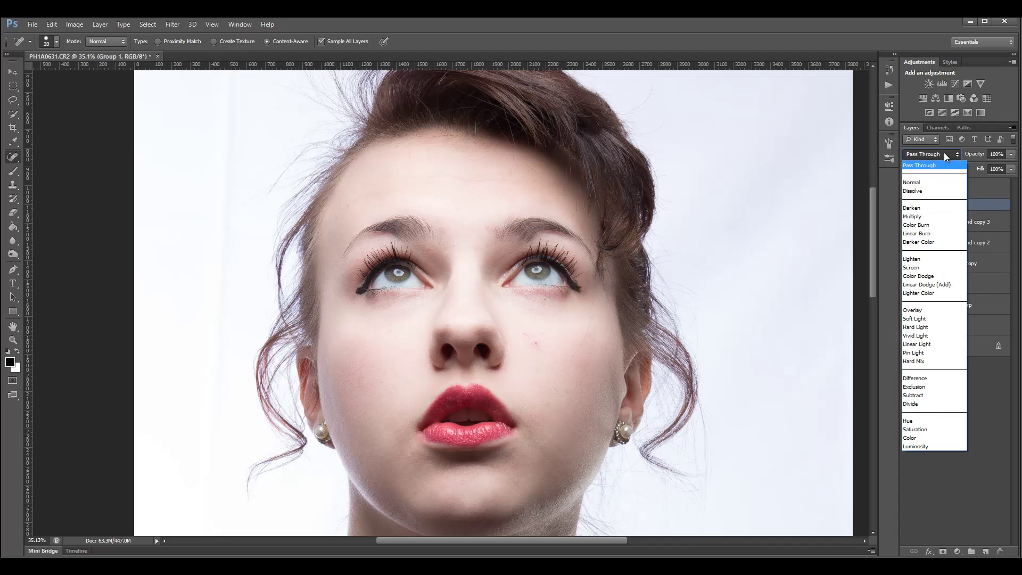
click(932, 308)
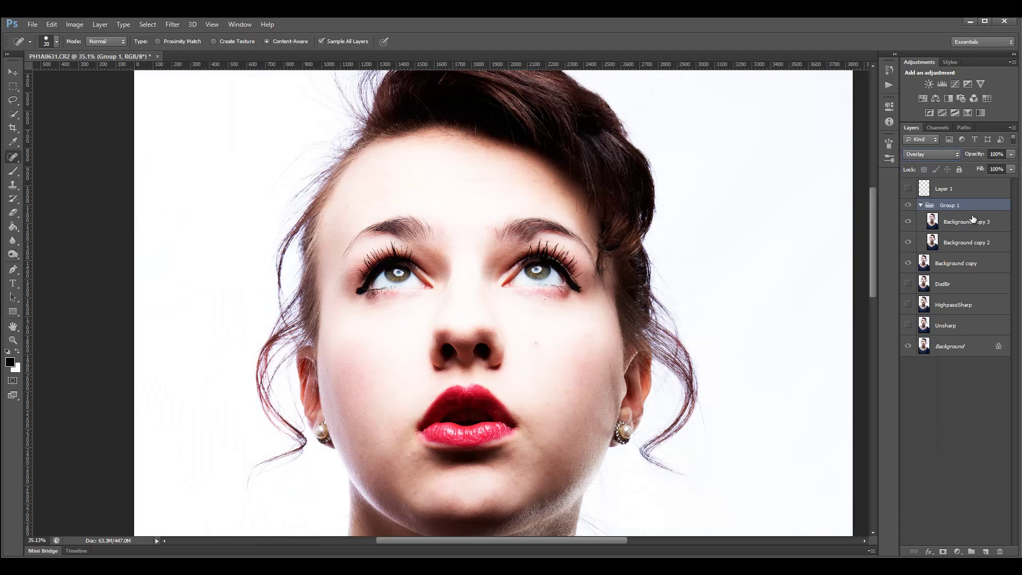
- Set the Background copy 3 layer inside the group to Vivid Light blending and invert its colours
click(969, 221)
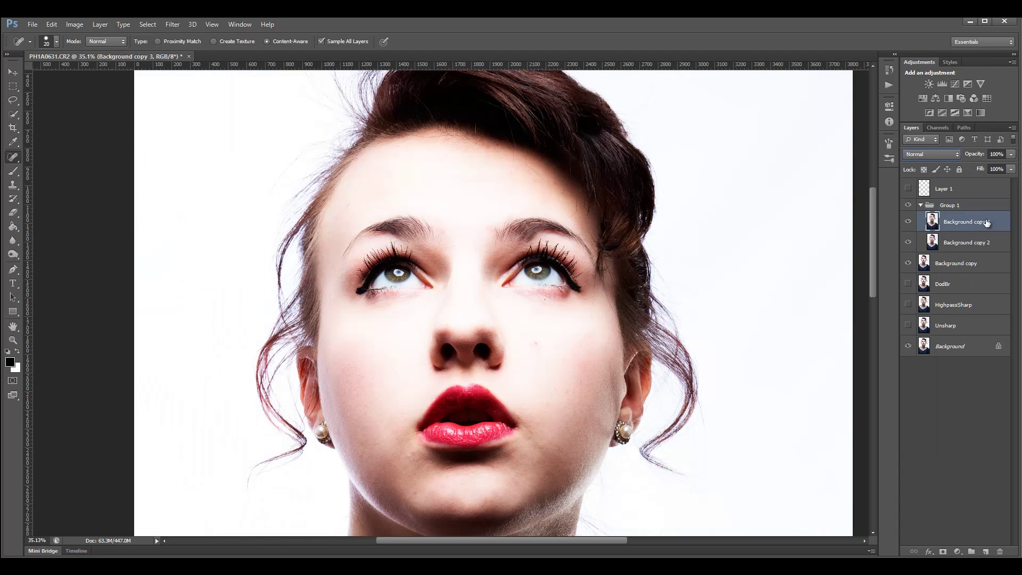
click(953, 155)
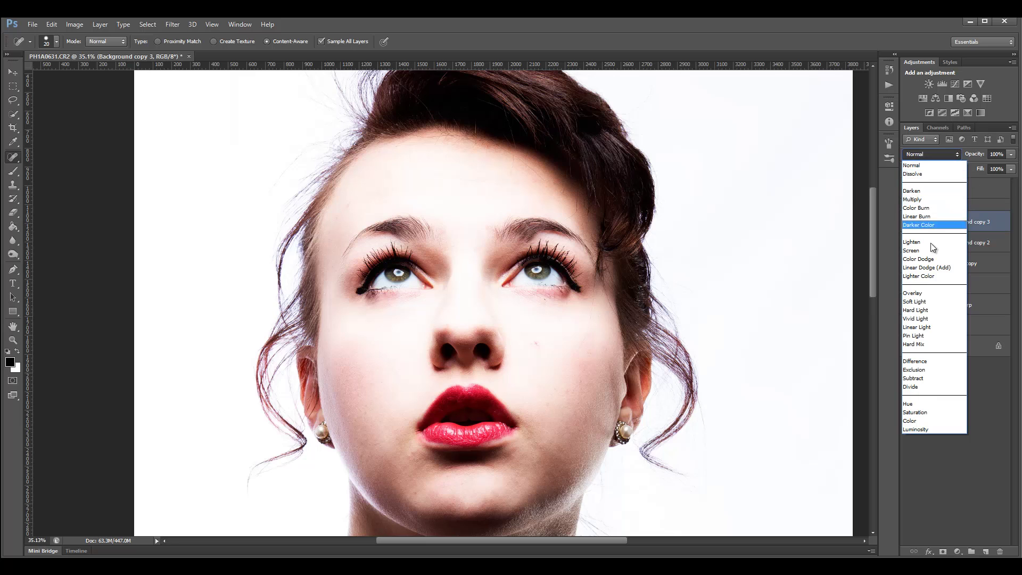
click(936, 319)
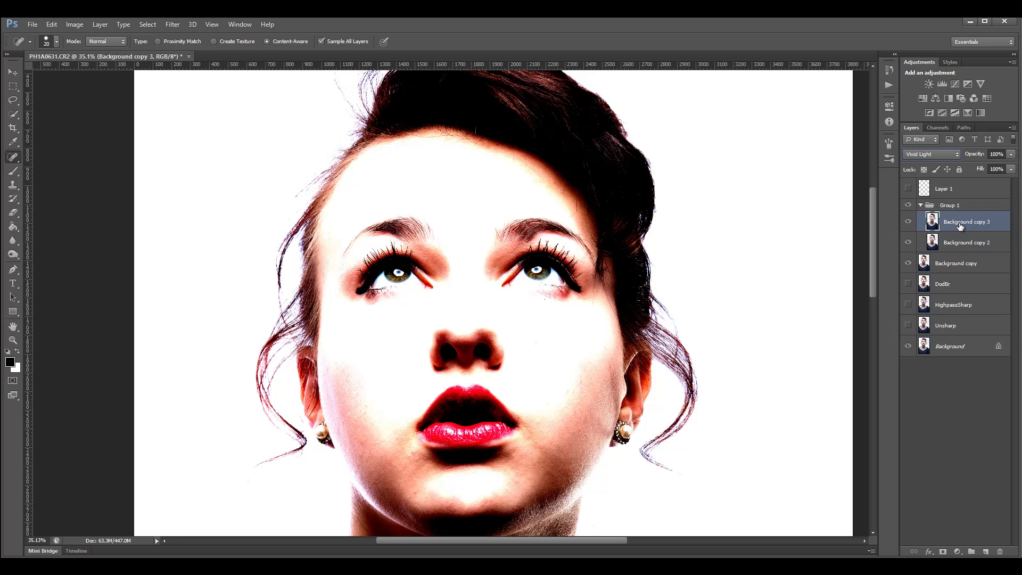
key(ctrl+i)
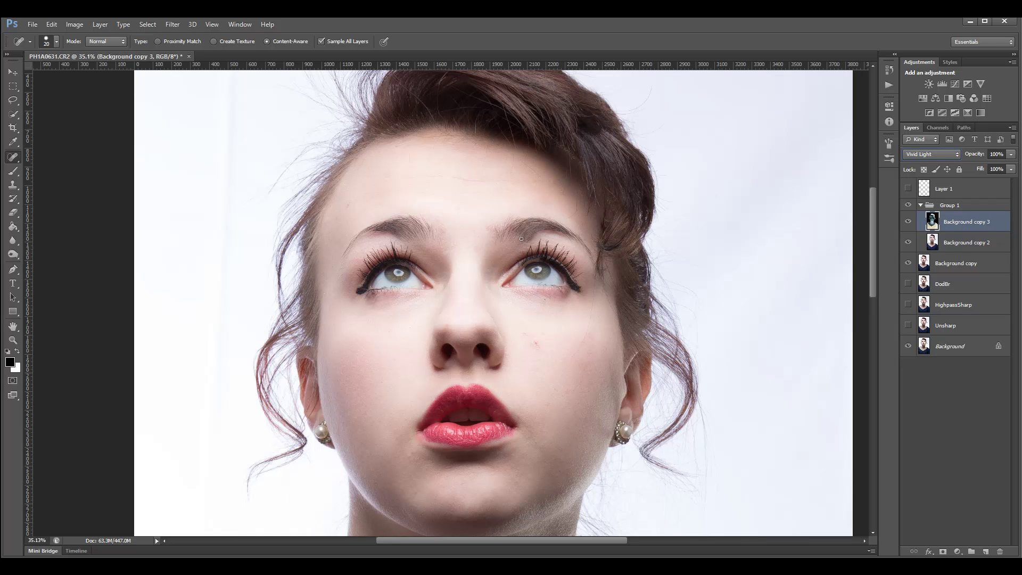
- Start a Surface Blur on the inverted Background copy 3 layer with a 15-pixel radius and a threshold of 31 levels
click(13, 72)
scroll(566, 283, up, 5)
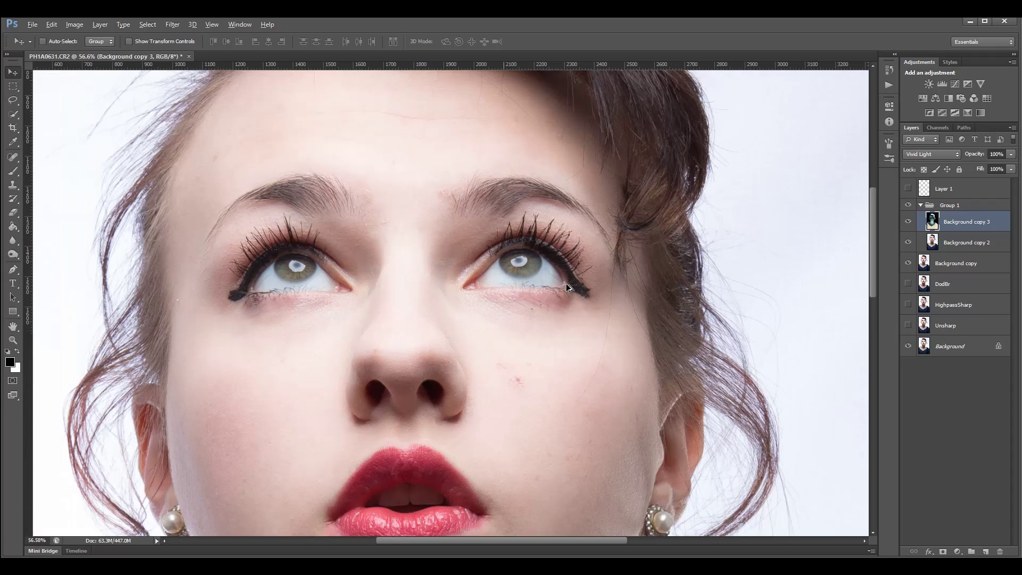
scroll(567, 283, up, 5)
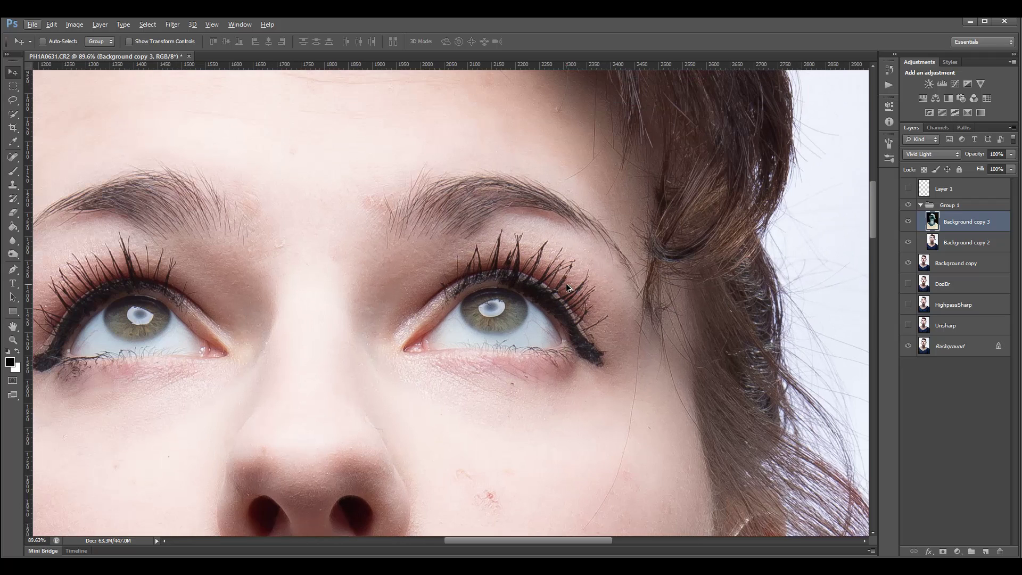
scroll(566, 283, down, 2)
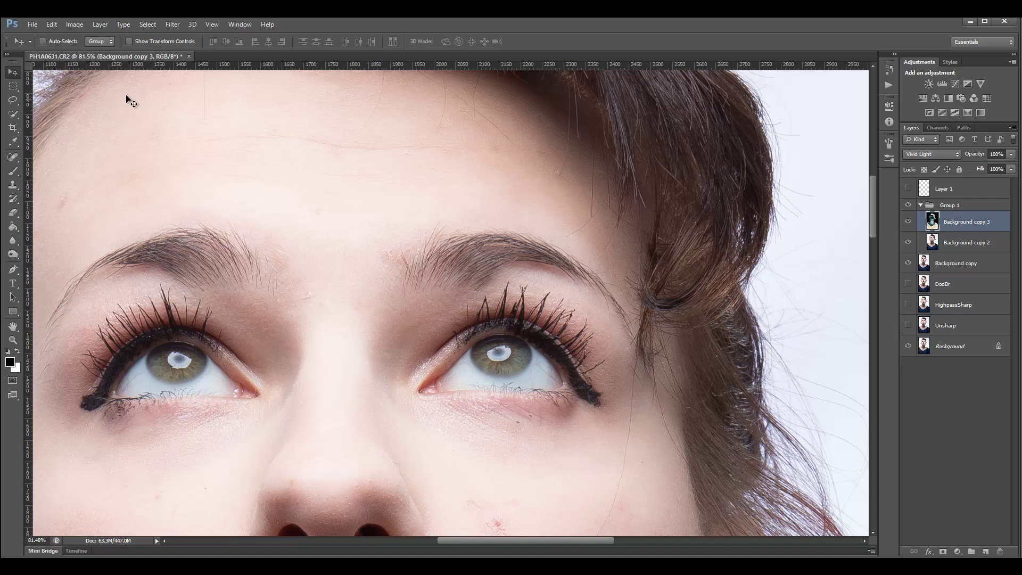
click(77, 25)
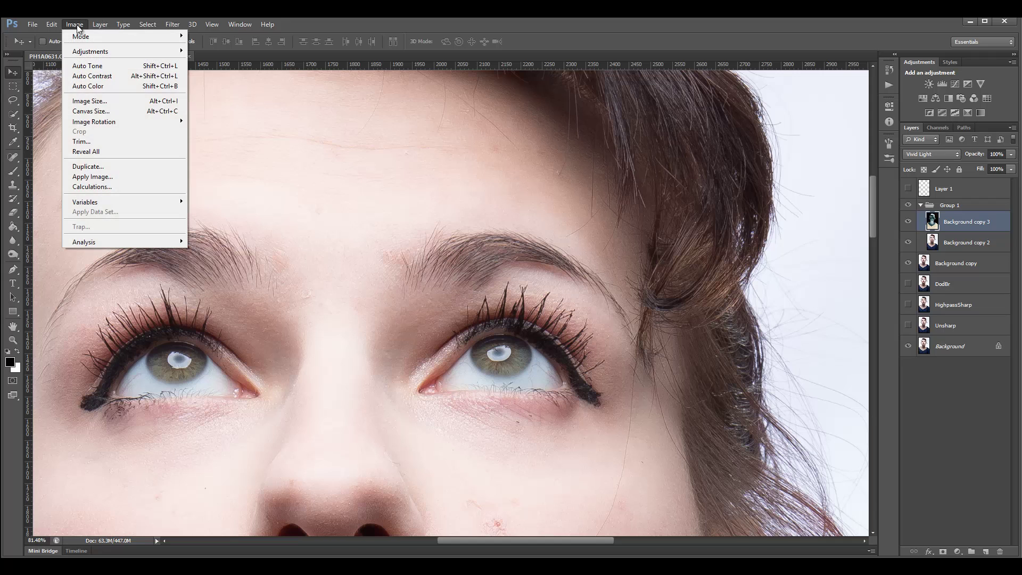
click(77, 25)
click(173, 24)
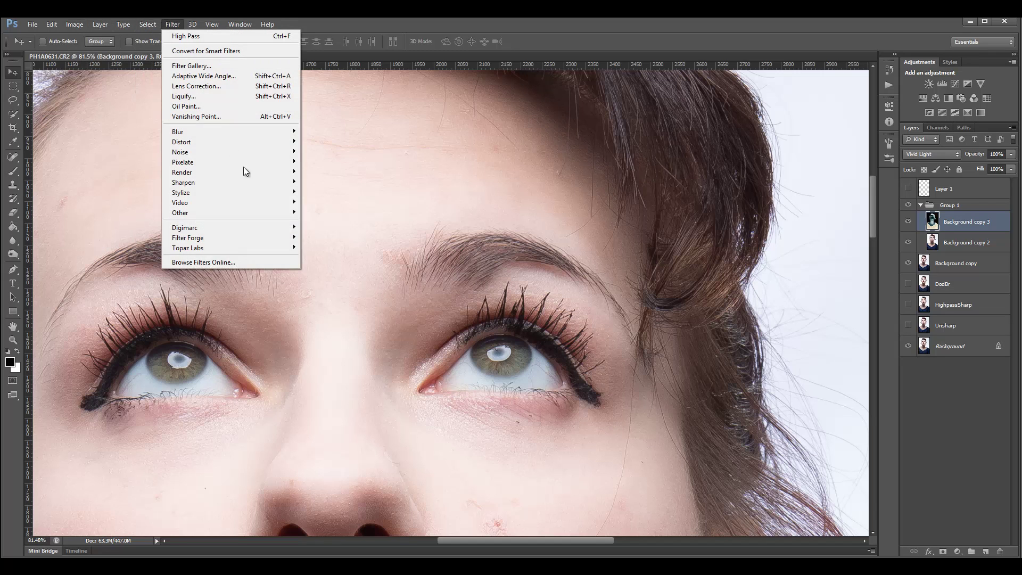
mouse_move(241, 128)
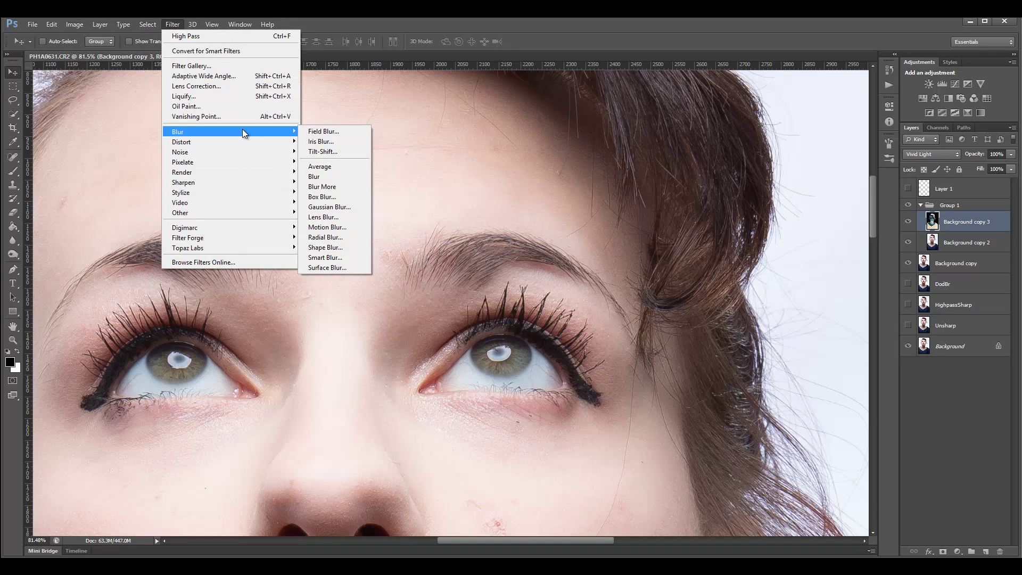
click(340, 268)
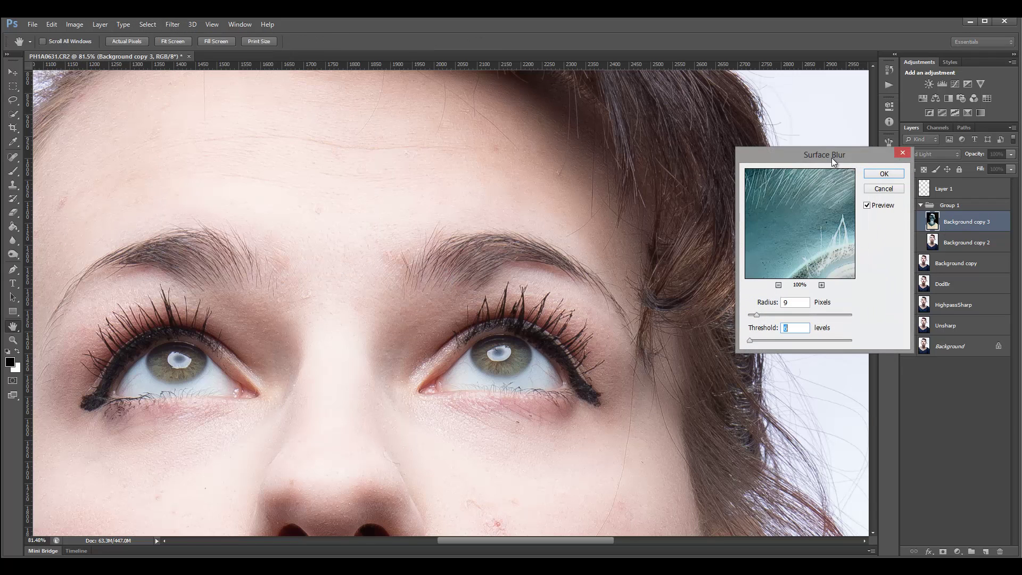
drag(833, 161, 776, 146)
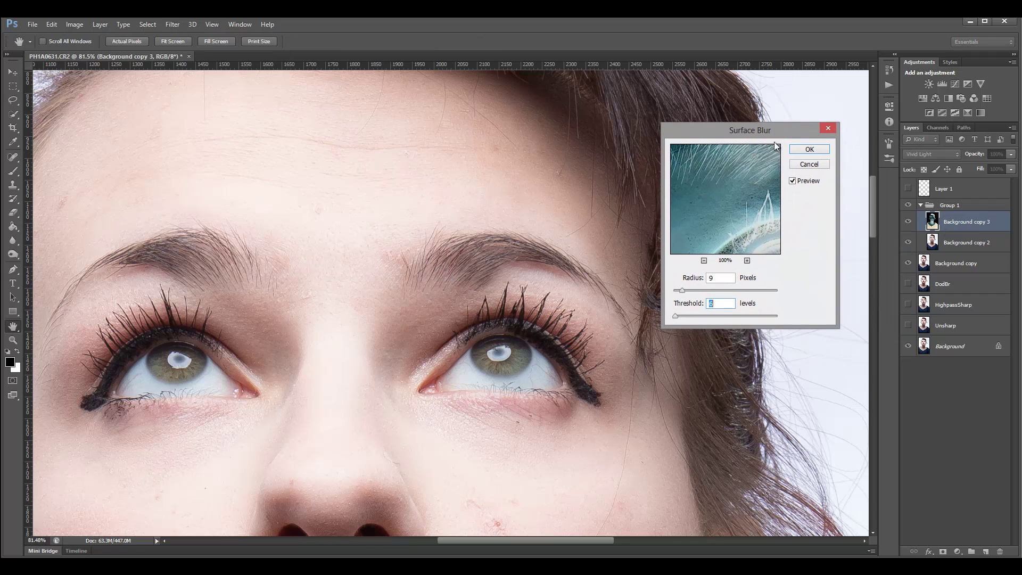
click(792, 181)
drag(682, 290, 685, 318)
click(688, 290)
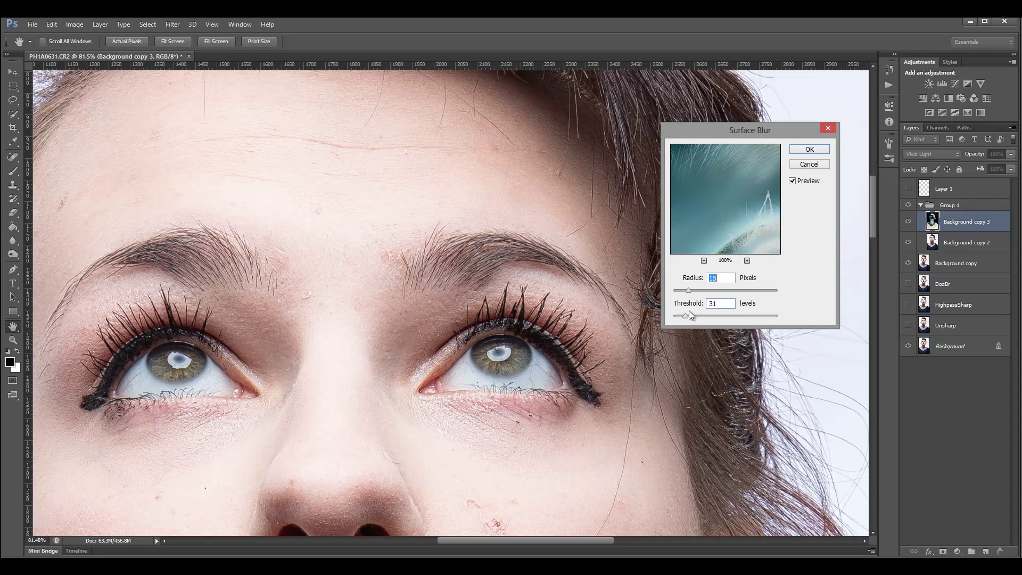
- Reduce the Surface Blur to a radius of 12 pixels and a threshold of 11 levels and apply it
drag(685, 314, 686, 290)
click(686, 290)
click(793, 181)
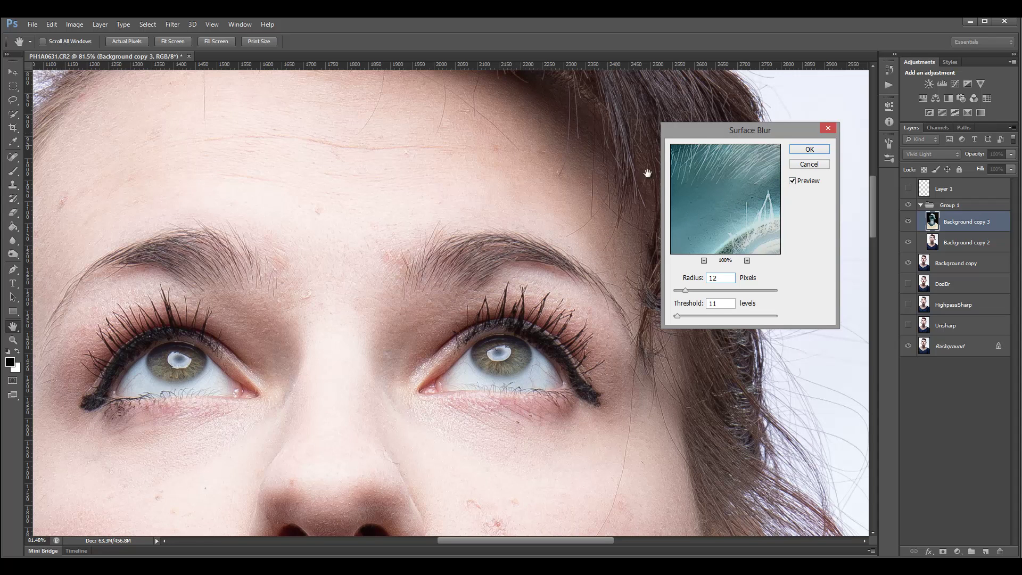
click(809, 149)
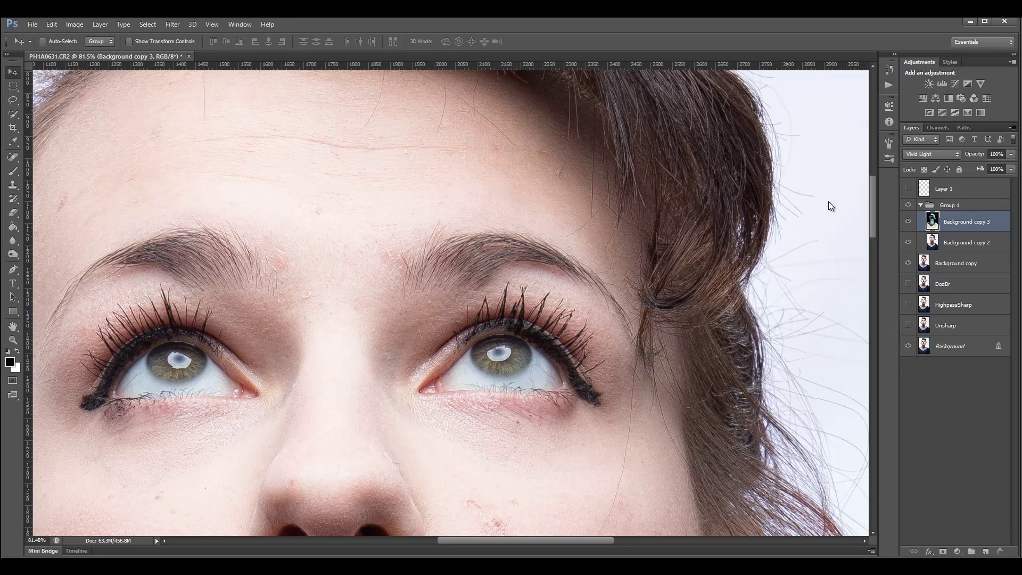
- Merge Group 1 with the Background copy layer beneath it and rename the merged layer BlurSharp
click(921, 206)
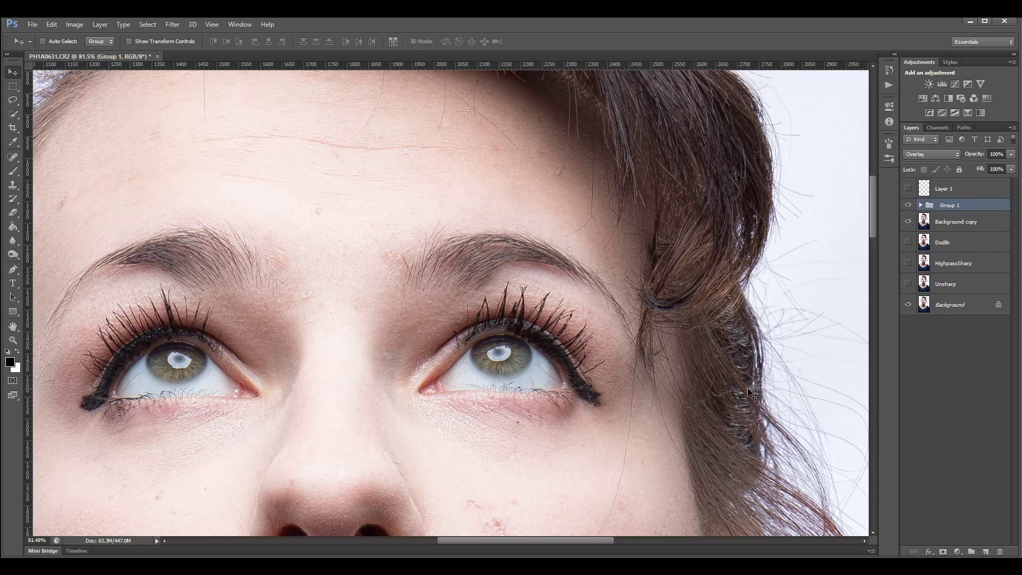
ctrl+click(966, 225)
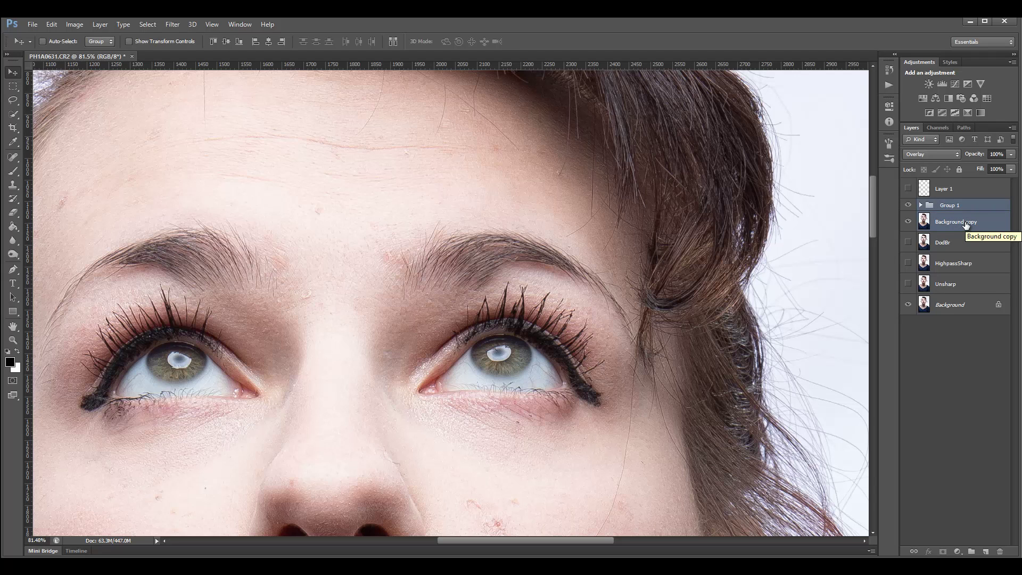
key(ctrl+e)
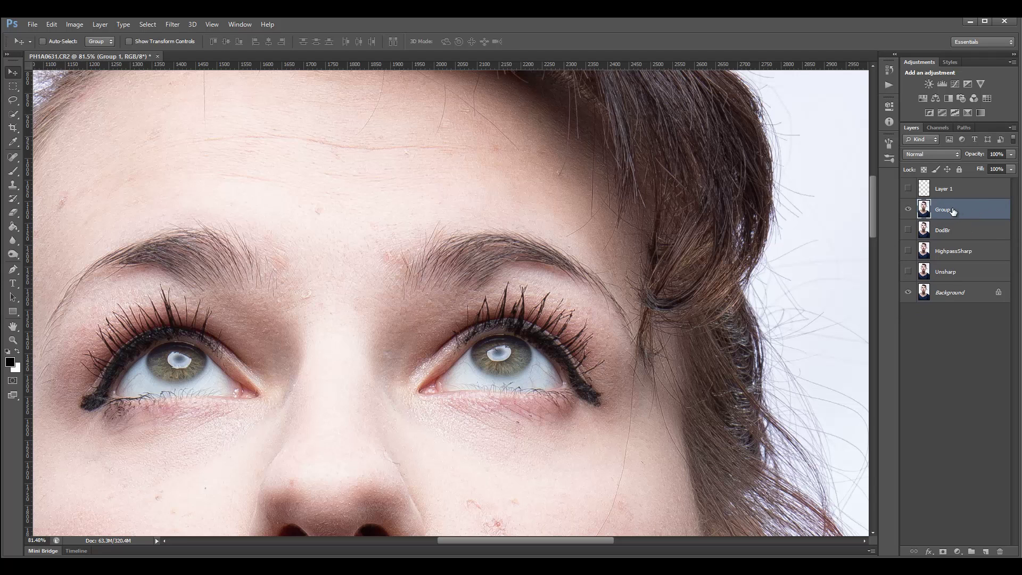
double_click(953, 209)
text(BlurSharp)
click(987, 230)
click(960, 212)
- Hide the BlurSharp layer and compare the eye area with the Unsharp and HighpassSharp layers switched on and off
click(908, 209)
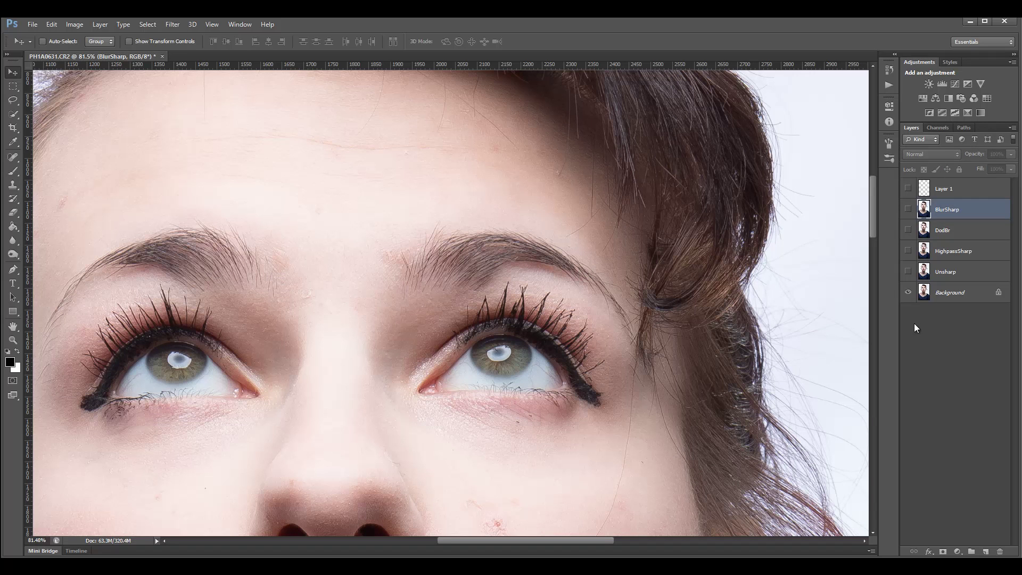
click(908, 272)
click(908, 272)
click(909, 272)
click(908, 272)
scroll(470, 256, up, 5)
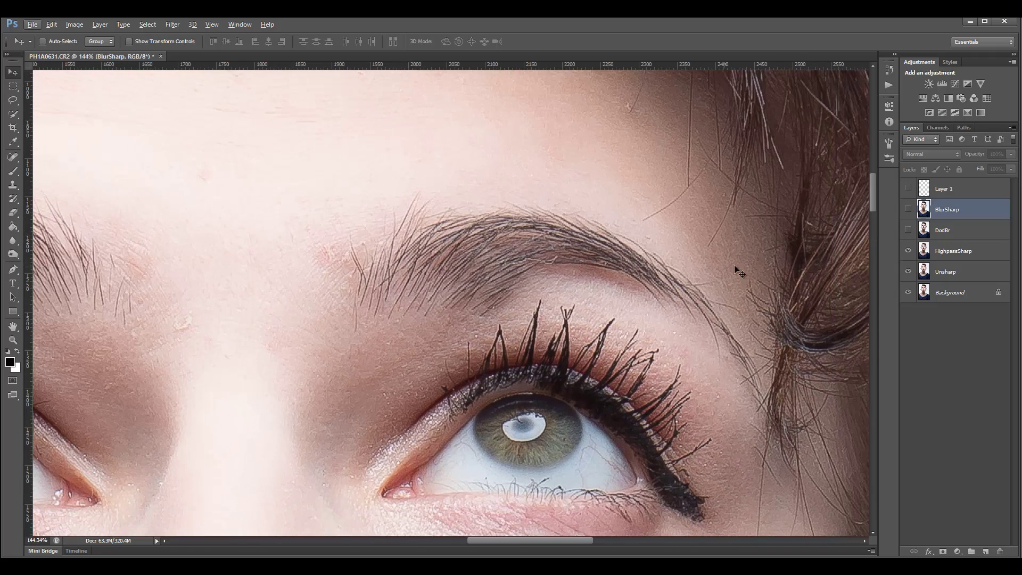
click(908, 251)
click(908, 252)
- Compare the eye area with the DodBr layer switched on and off, and do the same with the BlurSharp layer
click(909, 230)
click(908, 231)
click(908, 230)
click(909, 231)
click(908, 231)
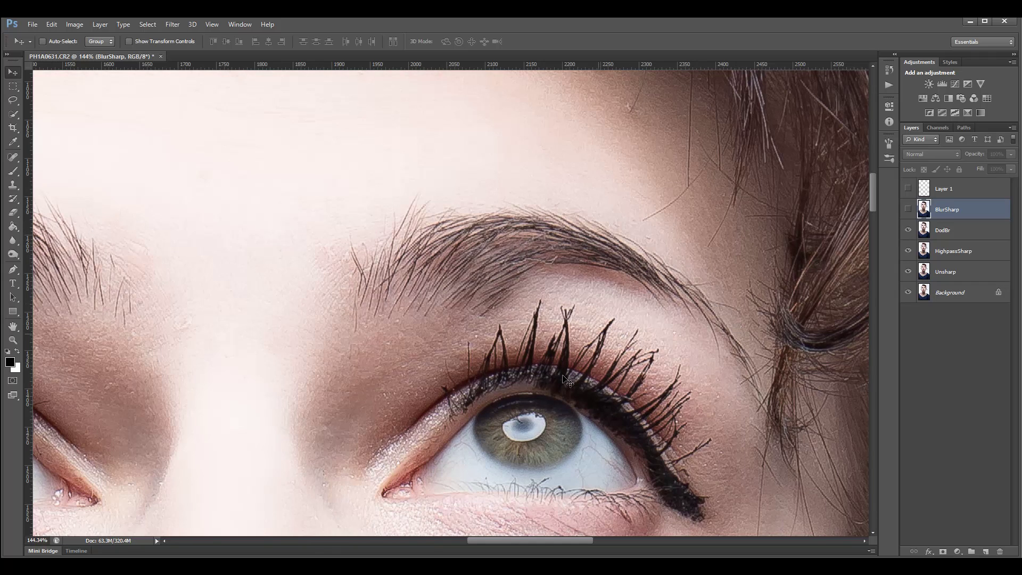
click(908, 210)
click(908, 210)
click(908, 209)
click(908, 210)
click(909, 210)
- Hide the DodBr, HighpassSharp and Unsharp layers and compare BlurSharp alone against the original, leaving it hidden
click(909, 230)
click(908, 251)
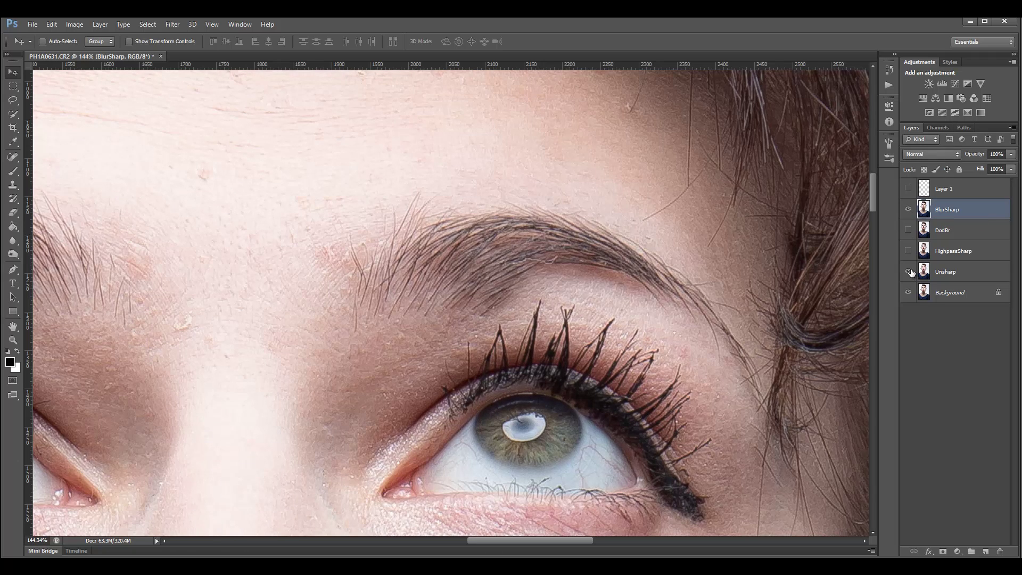
click(909, 272)
click(909, 210)
click(908, 210)
click(908, 209)
click(908, 210)
click(909, 210)
click(908, 210)
click(908, 210)
- Select the Background layer and make the DodBr, BlurSharp, HighpassSharp and Unsharp layers visible over the whole portrait
click(964, 293)
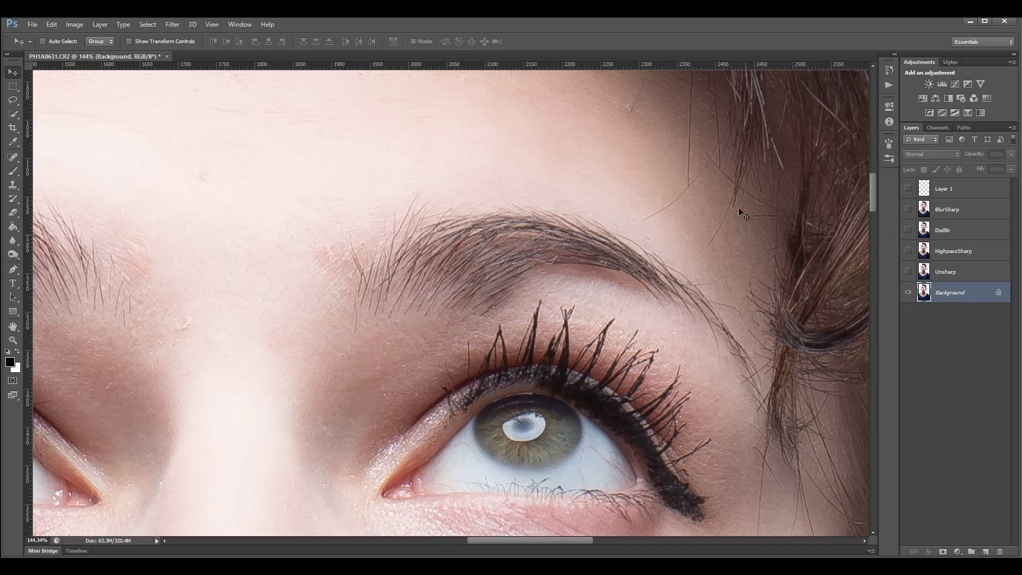
scroll(549, 229, down, 10)
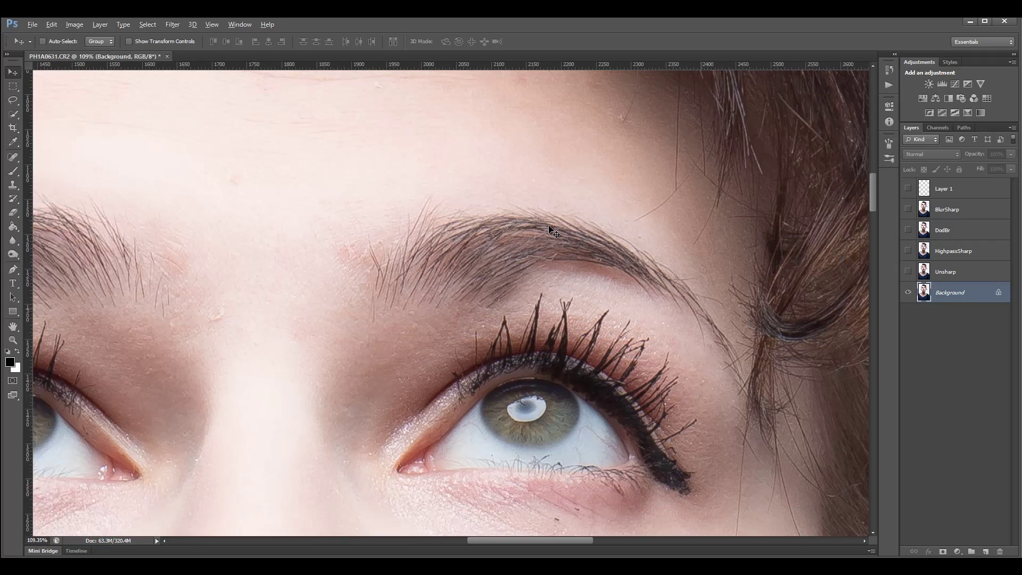
scroll(549, 225, down, 5)
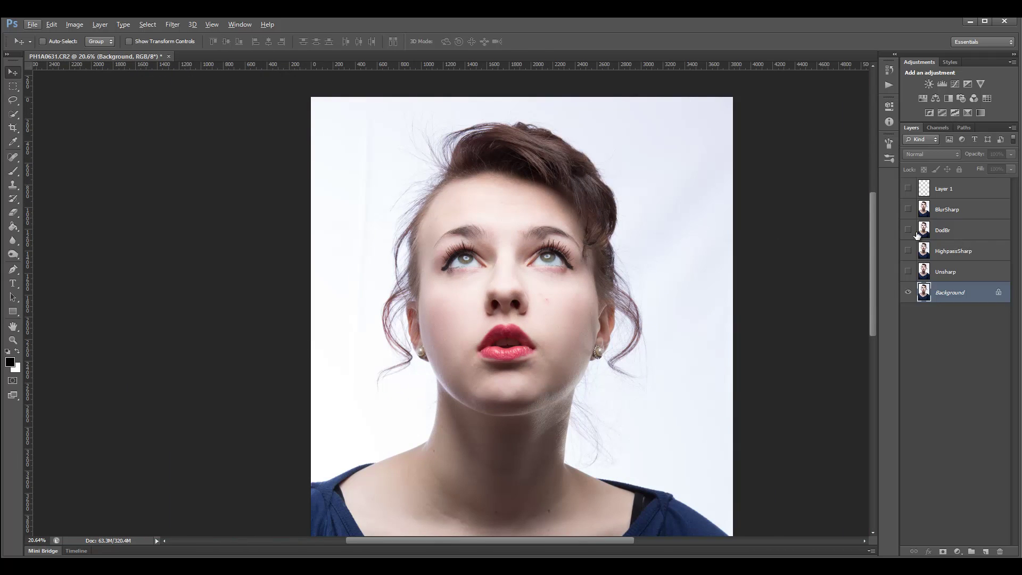
click(909, 230)
click(908, 230)
click(909, 229)
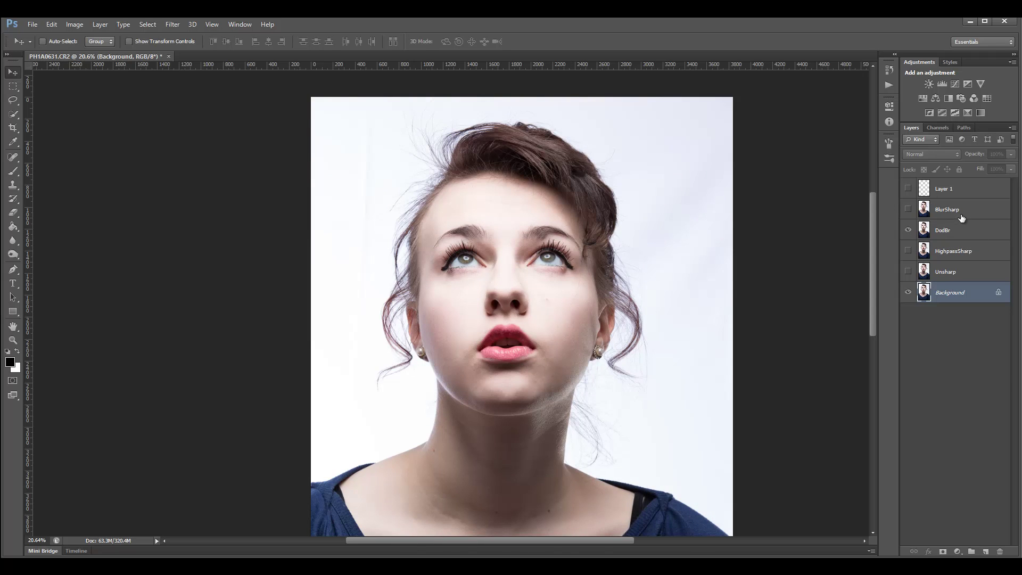
click(909, 209)
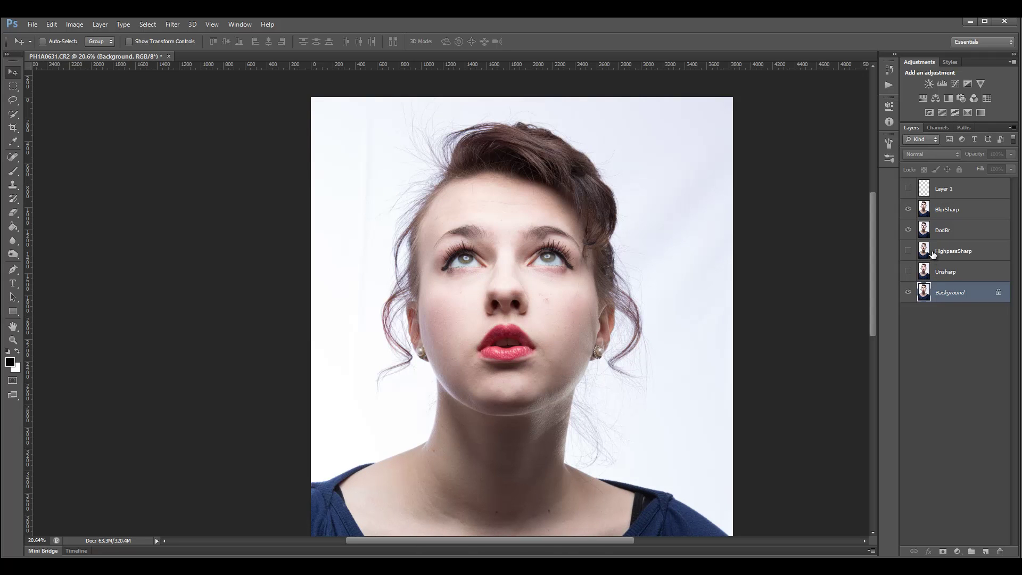
click(909, 250)
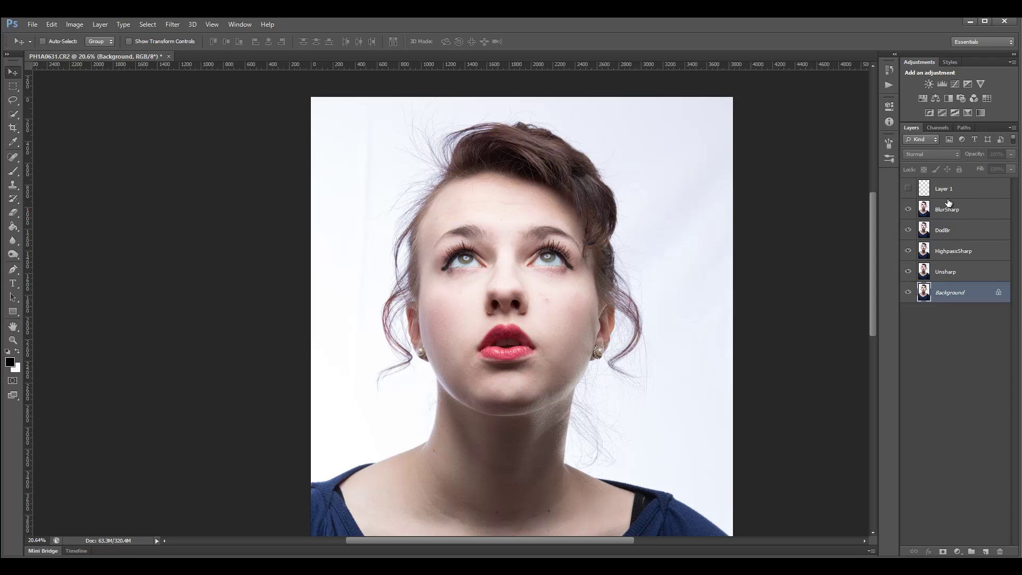